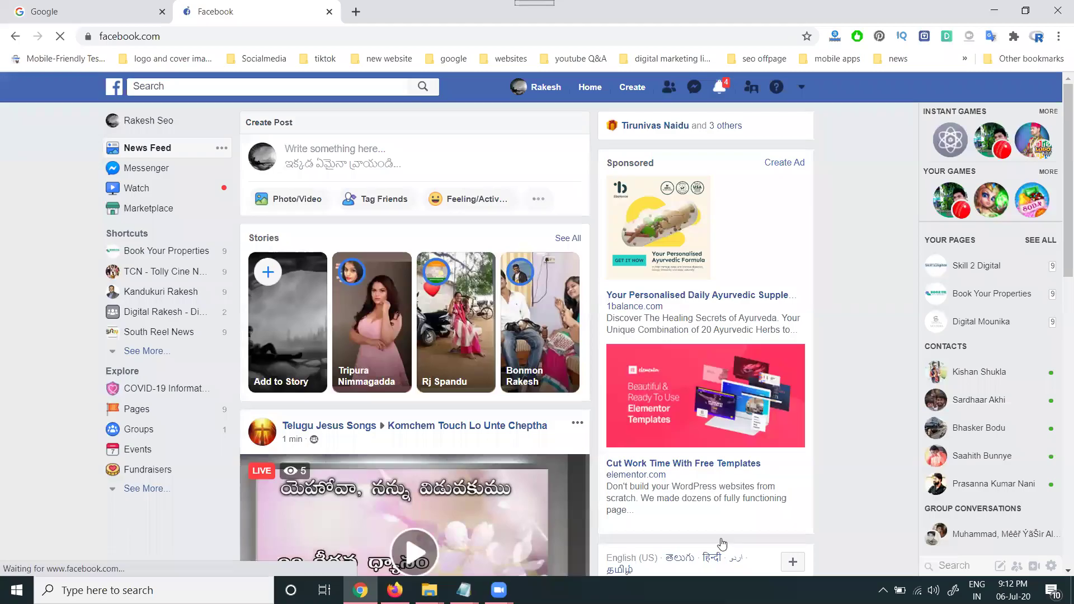
View the new Facebook notifications to clear the unread count, then close the list
{"action": "mouse_move", "coordinate": [958, 415]}
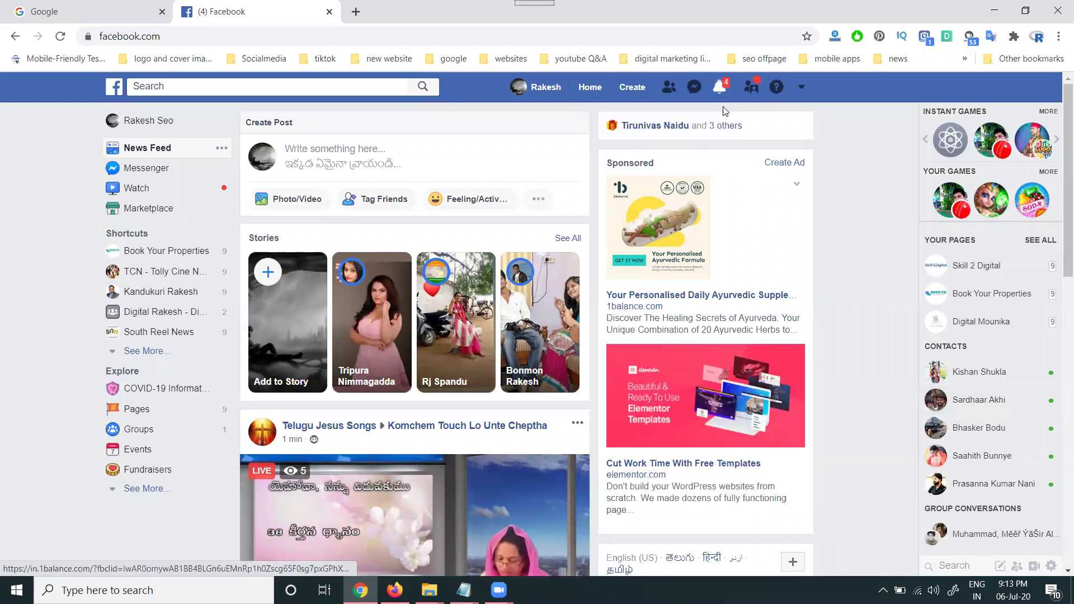
{"action": "left_click", "coordinate": [720, 87]}
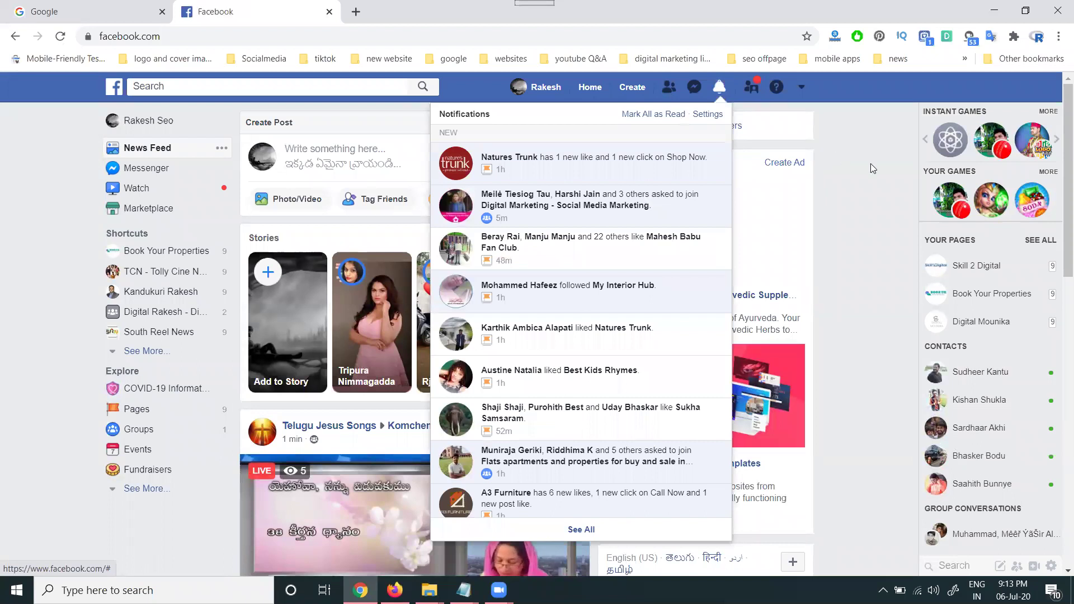
{"action": "left_click", "coordinate": [871, 163]}
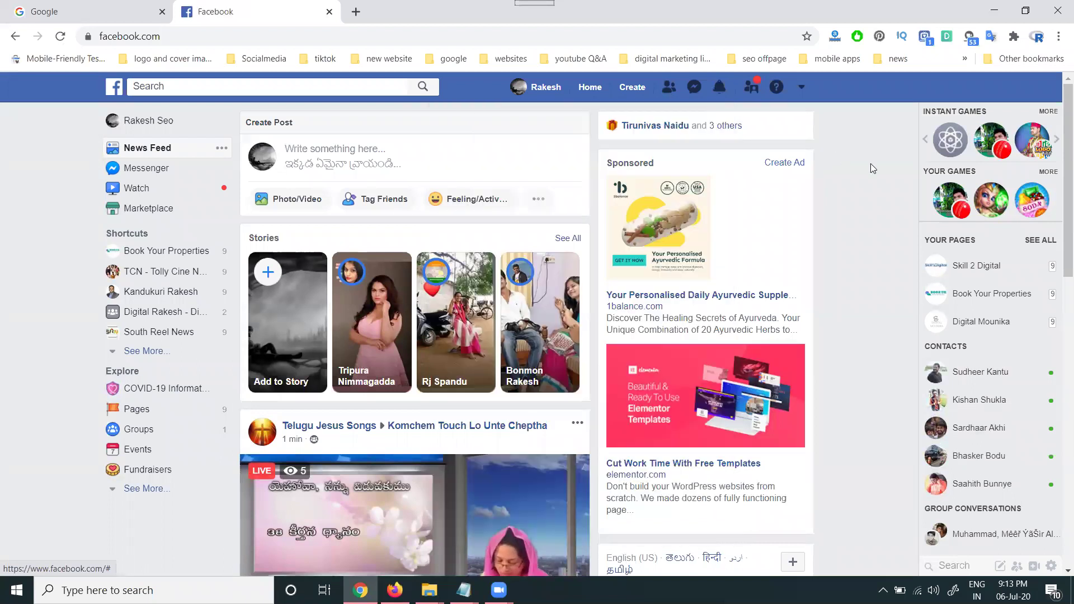
Load skill2digital.com in a new tab, open its YouTube channel and dismiss the subscribe prompt
{"action": "left_click", "coordinate": [355, 16]}
{"action": "type", "text": "ski"}
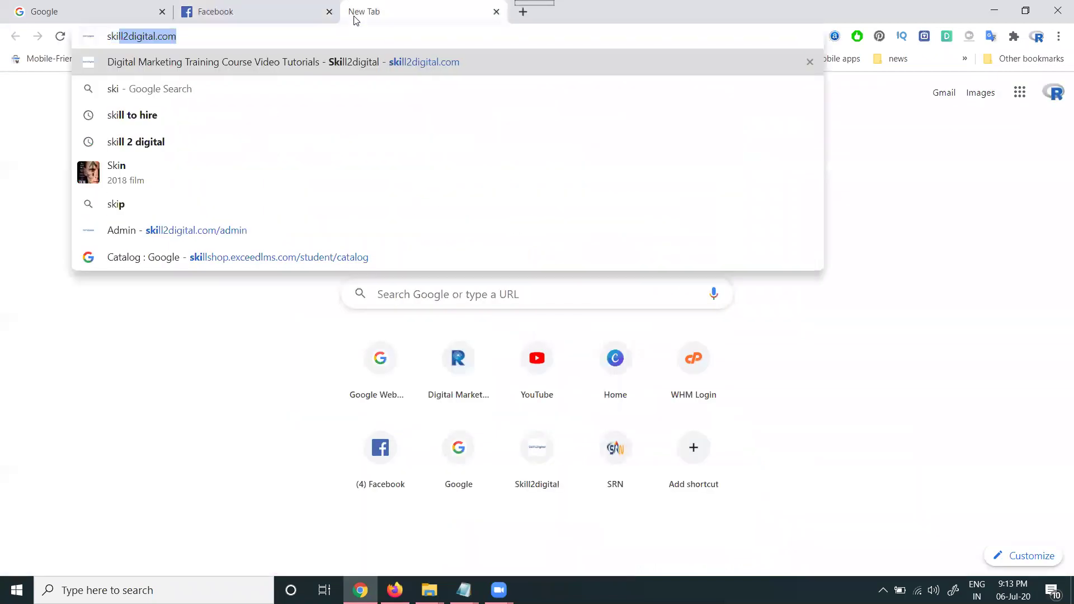
{"action": "key", "text": "Return"}
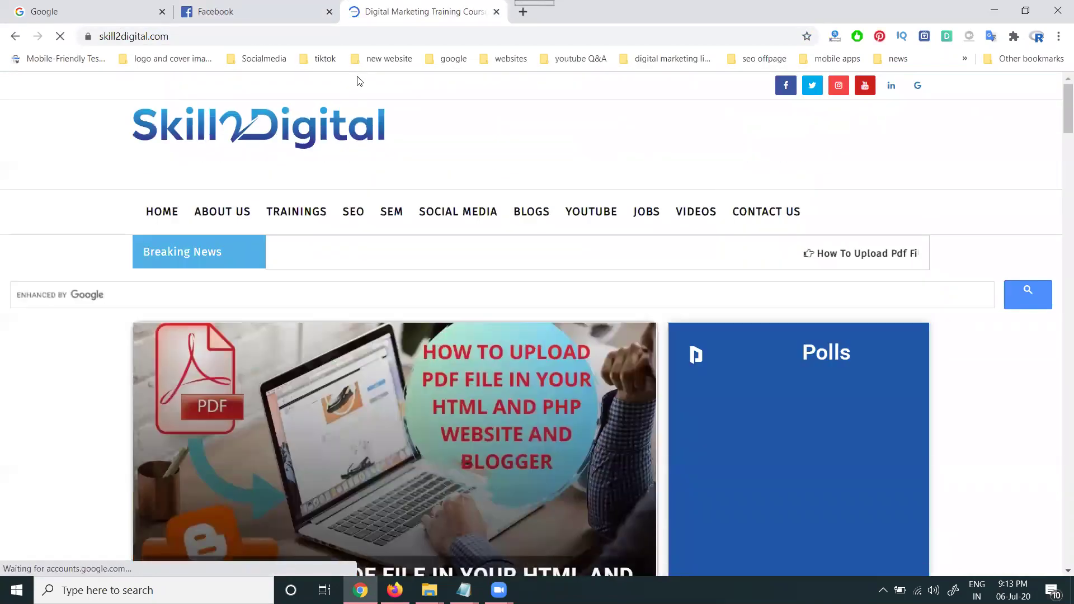
{"action": "left_click", "coordinate": [865, 85]}
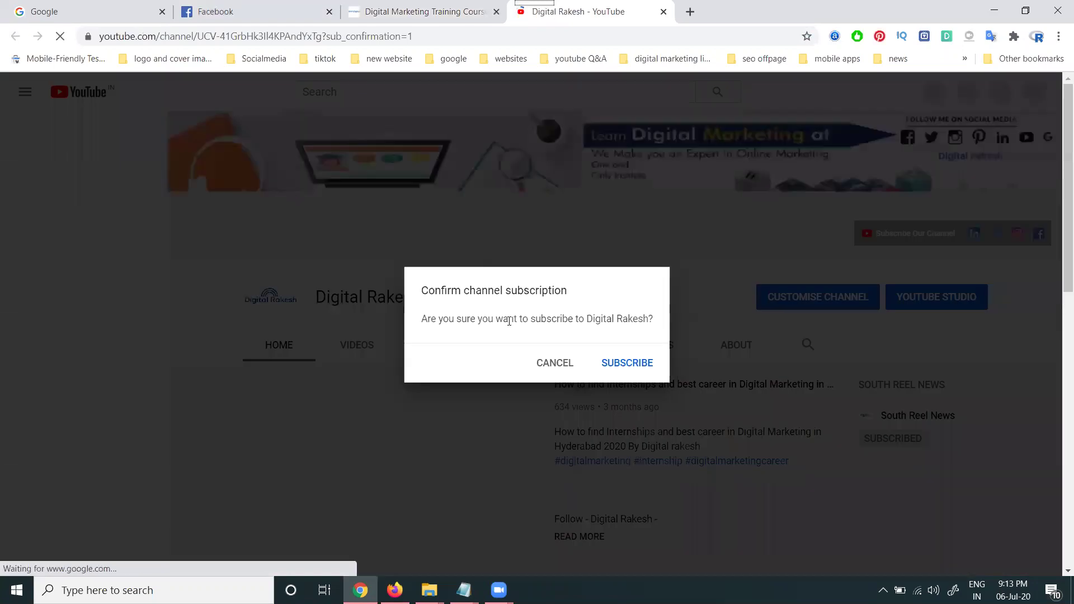
{"action": "left_click", "coordinate": [553, 364]}
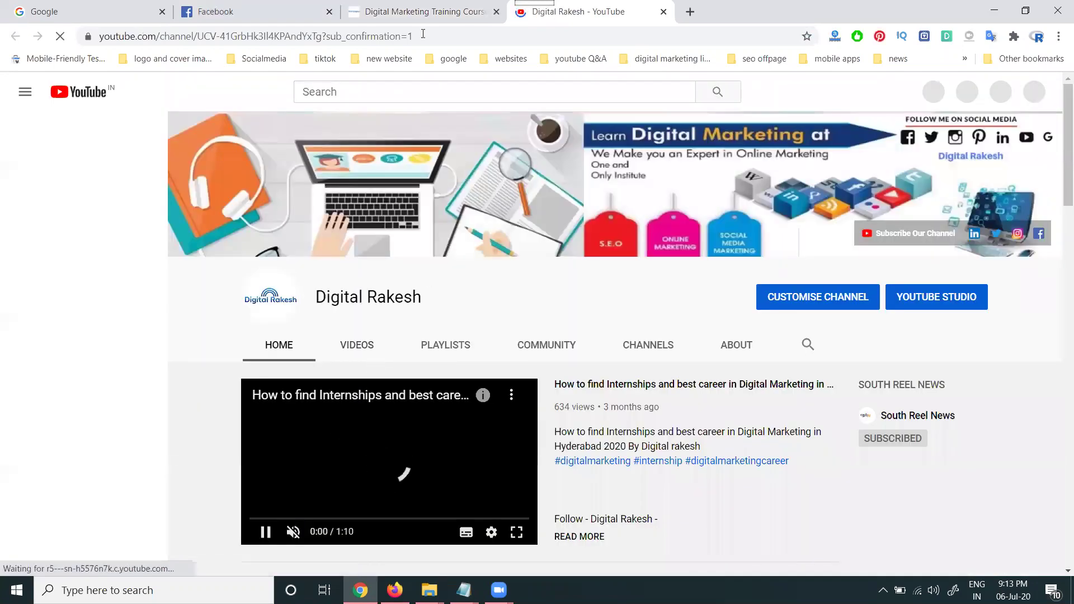
Open the site's Skill 2 Digital link in a new tab and view that channel
{"action": "left_click", "coordinate": [425, 11]}
{"action": "scroll", "coordinate": [747, 387], "scroll_direction": "down", "scroll_amount": 10}
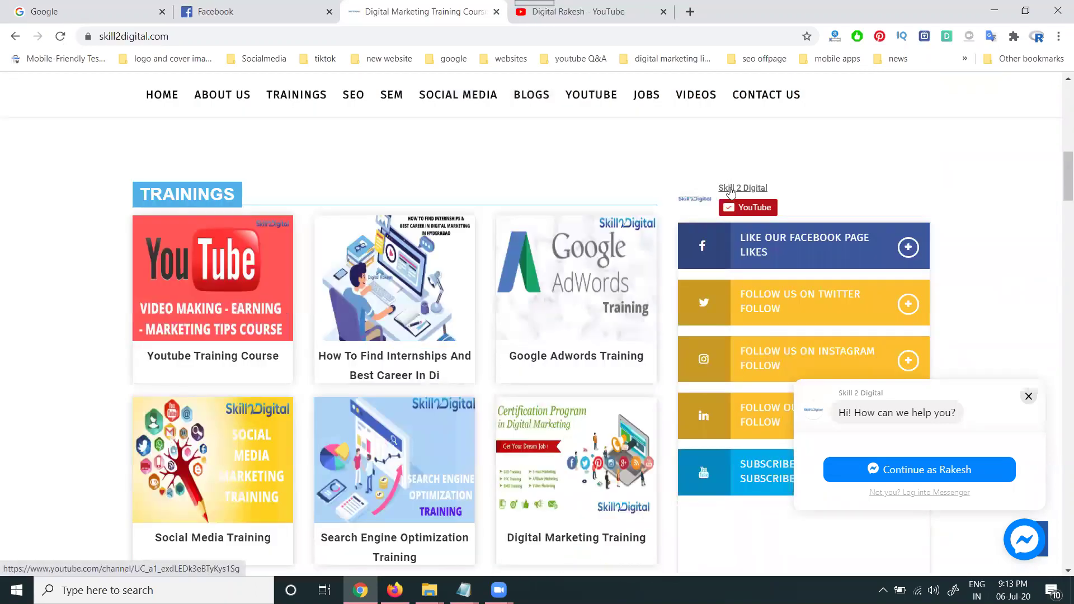
{"action": "right_click", "coordinate": [730, 192]}
{"action": "left_click", "coordinate": [759, 200]}
{"action": "left_click", "coordinate": [726, 9]}
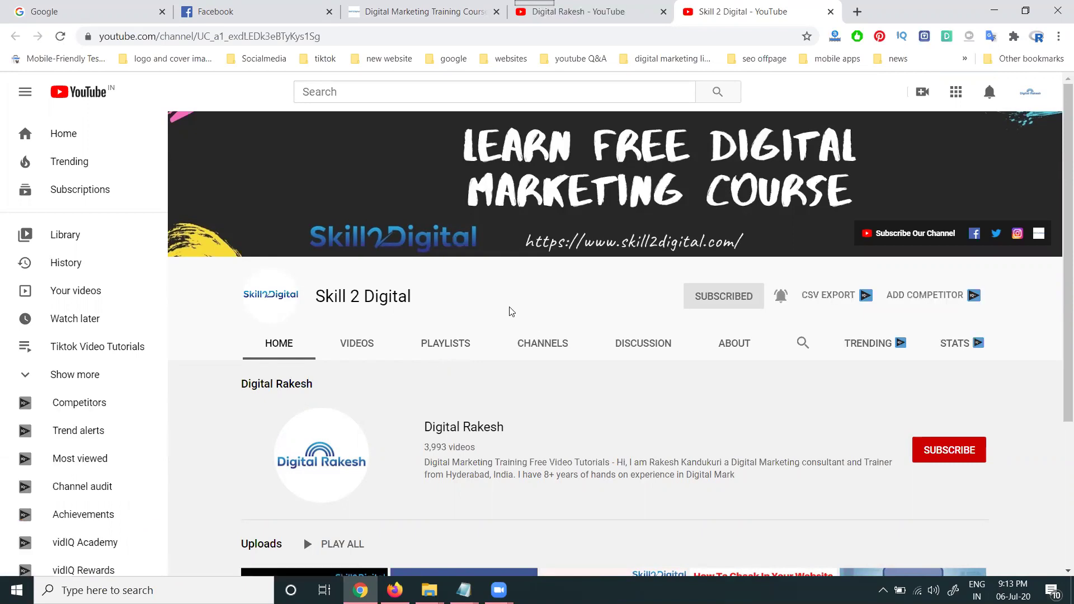
Close the Skill2Digital, Digital Rakesh and Skill 2 Digital tabs, returning to the Facebook feed
{"action": "left_click", "coordinate": [441, 6]}
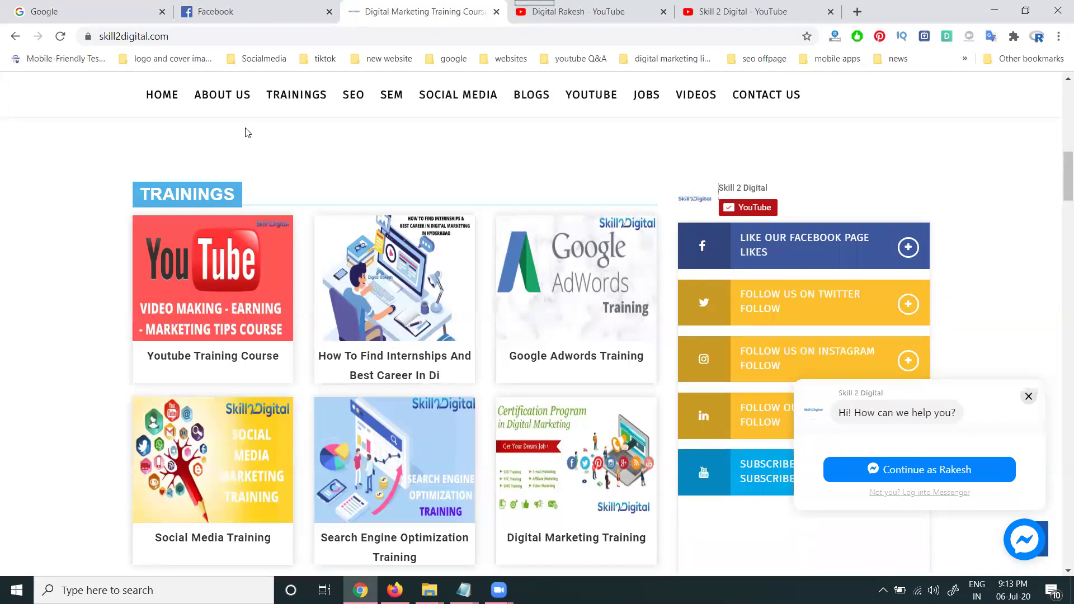
{"action": "left_click", "coordinate": [496, 12]}
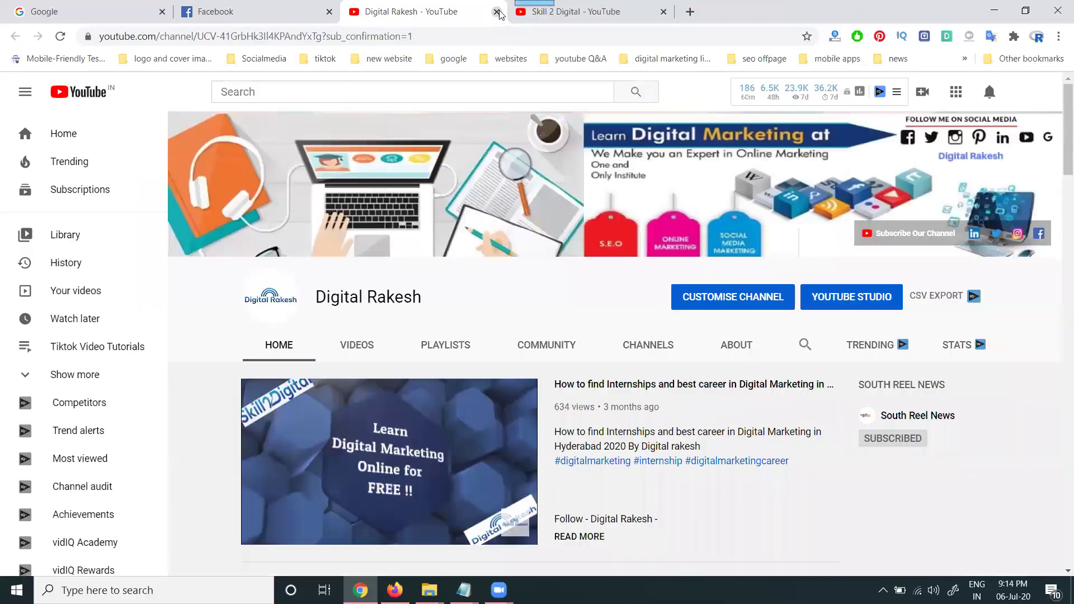
{"action": "left_click", "coordinate": [496, 11]}
{"action": "left_click", "coordinate": [496, 12]}
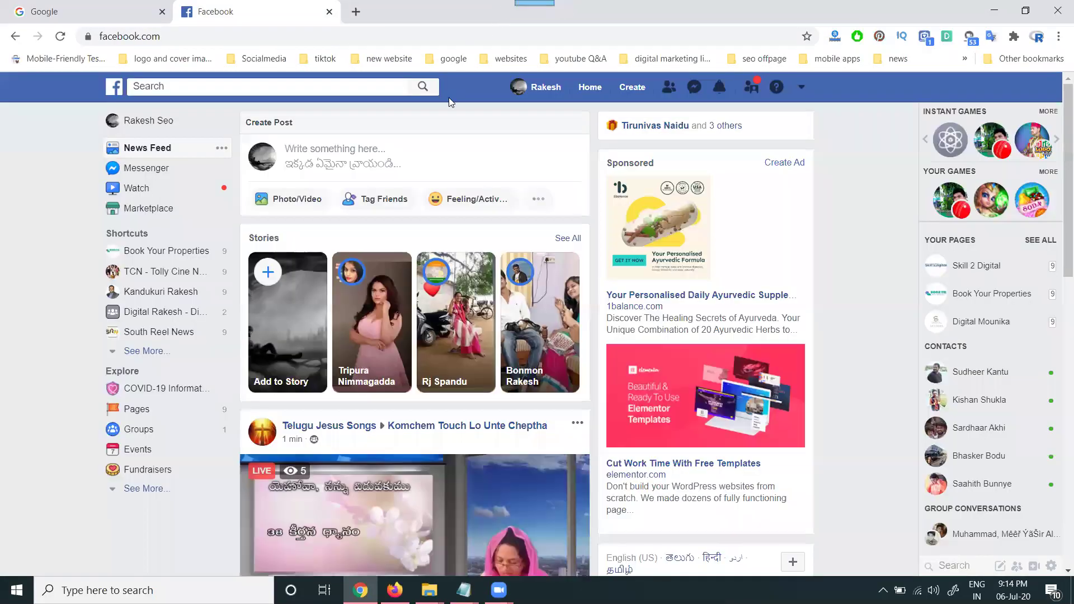
Open Marketplace, dismiss the listing-type chooser, and scroll to the Hyderabad Top Picks
{"action": "left_click", "coordinate": [181, 212]}
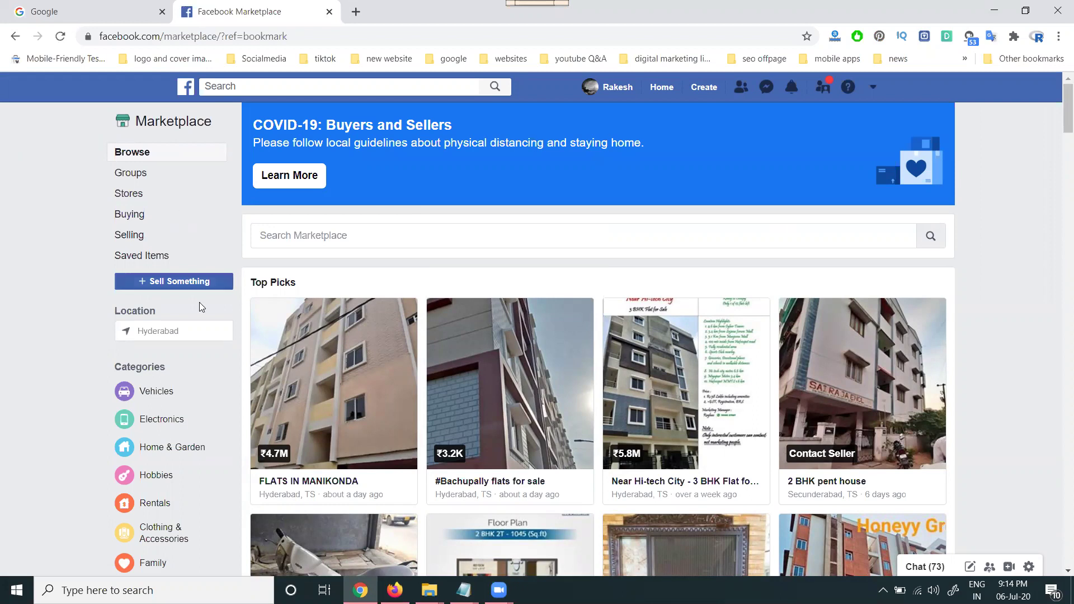
{"action": "left_click", "coordinate": [195, 282]}
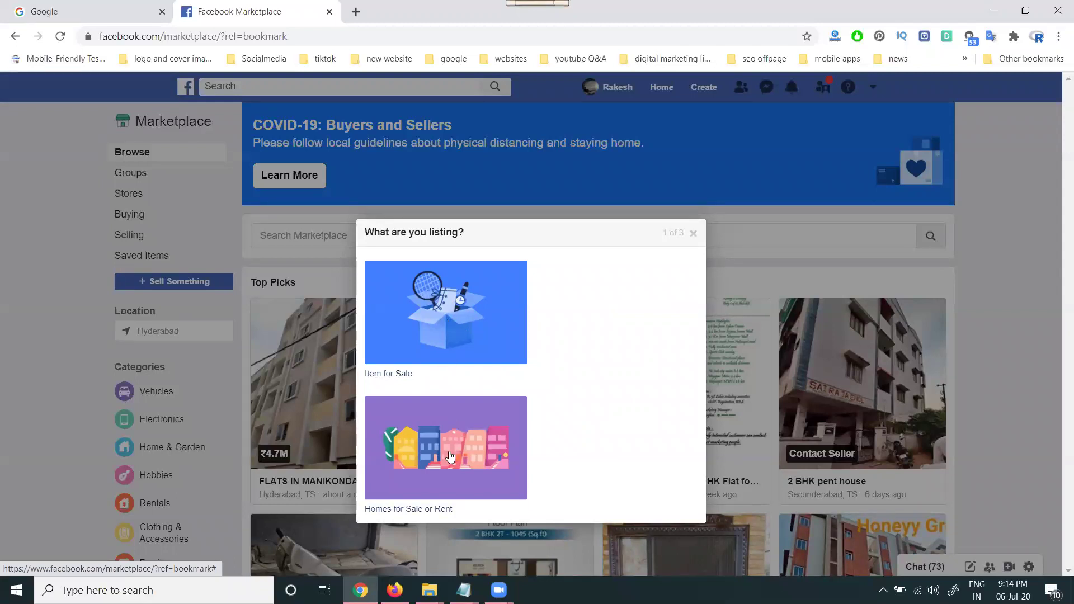
{"action": "left_click", "coordinate": [694, 233]}
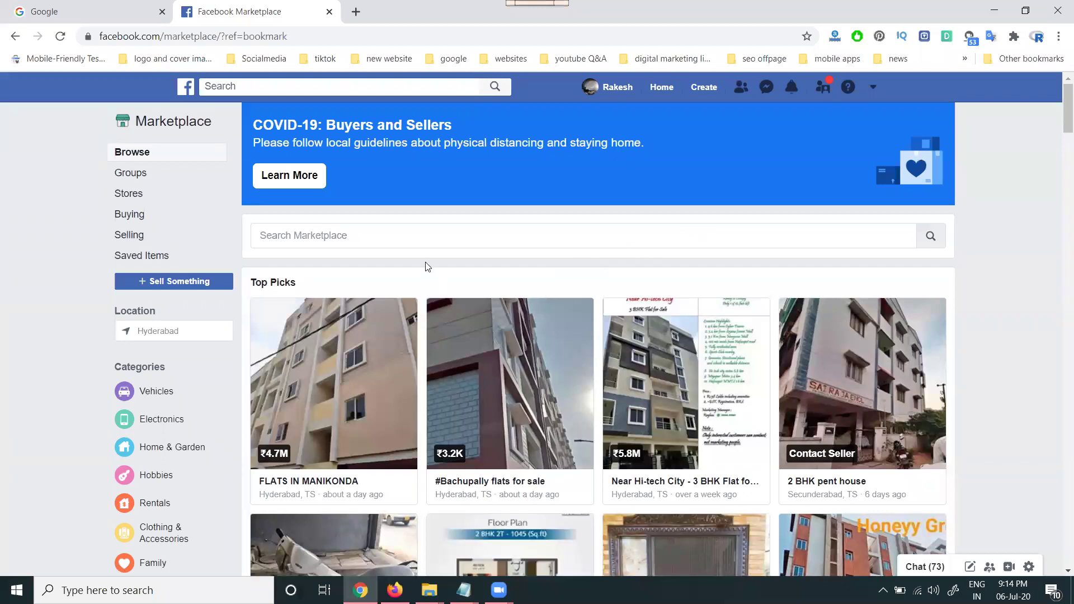
{"action": "scroll", "coordinate": [434, 267], "scroll_direction": "down", "scroll_amount": 3}
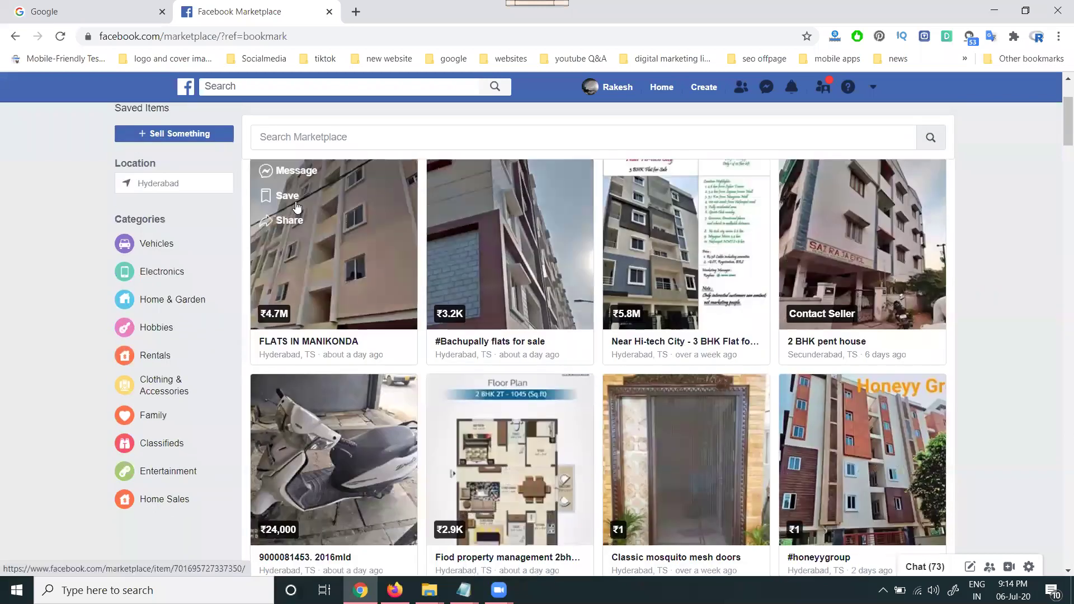
Open the FLATS IN MANIKONDA listing and try sharing it to a Page, then cancel
{"action": "left_click", "coordinate": [369, 256]}
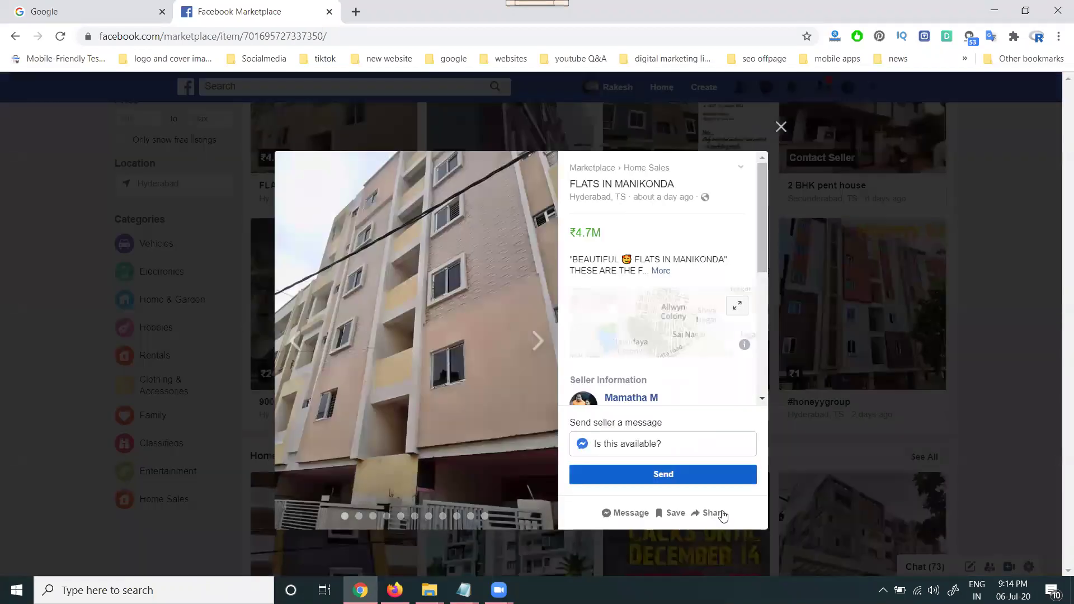
{"action": "left_click", "coordinate": [722, 518]}
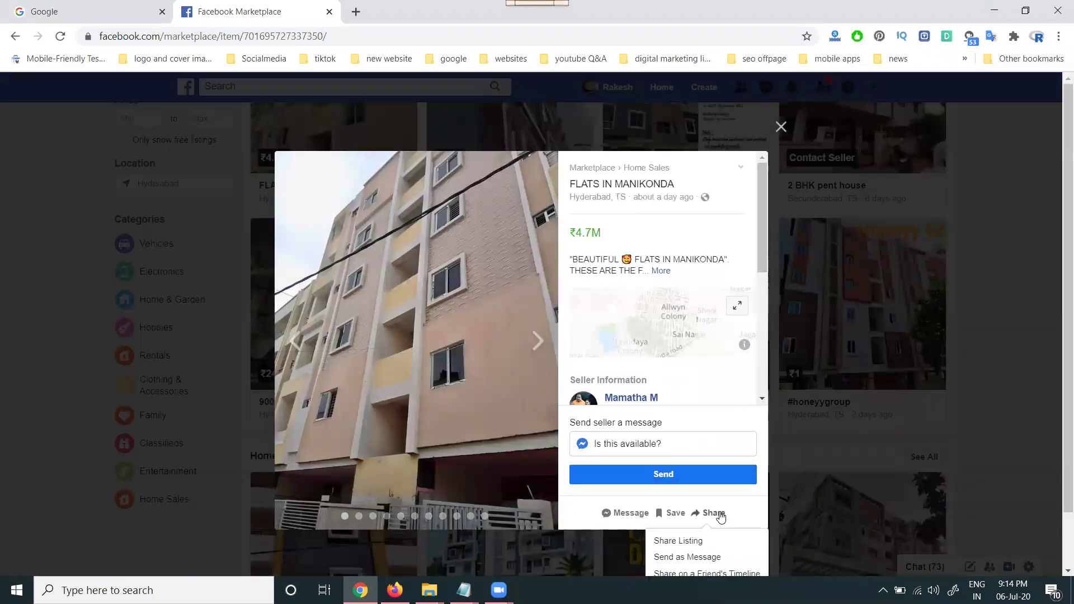
{"action": "scroll", "coordinate": [747, 484], "scroll_direction": "down", "scroll_amount": 1}
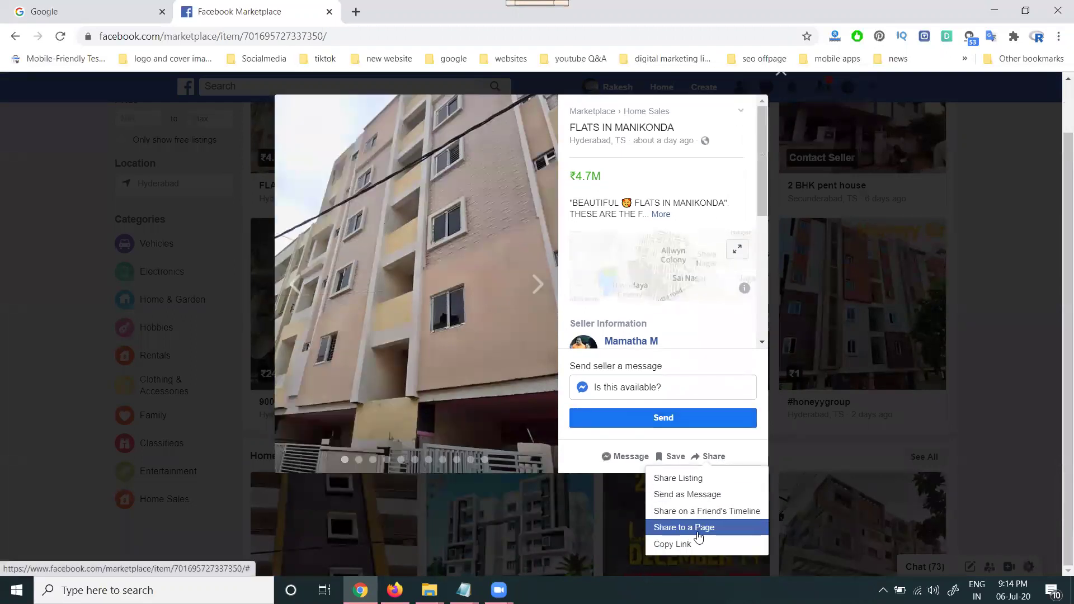
{"action": "scroll", "coordinate": [696, 526], "scroll_direction": "up", "scroll_amount": 1}
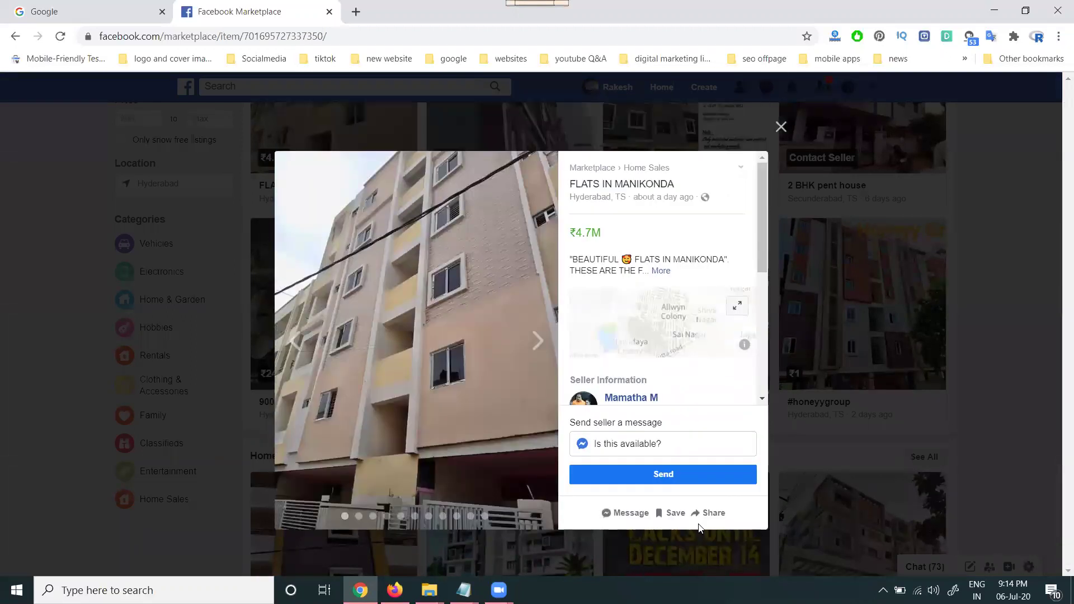
{"action": "left_click", "coordinate": [698, 525]}
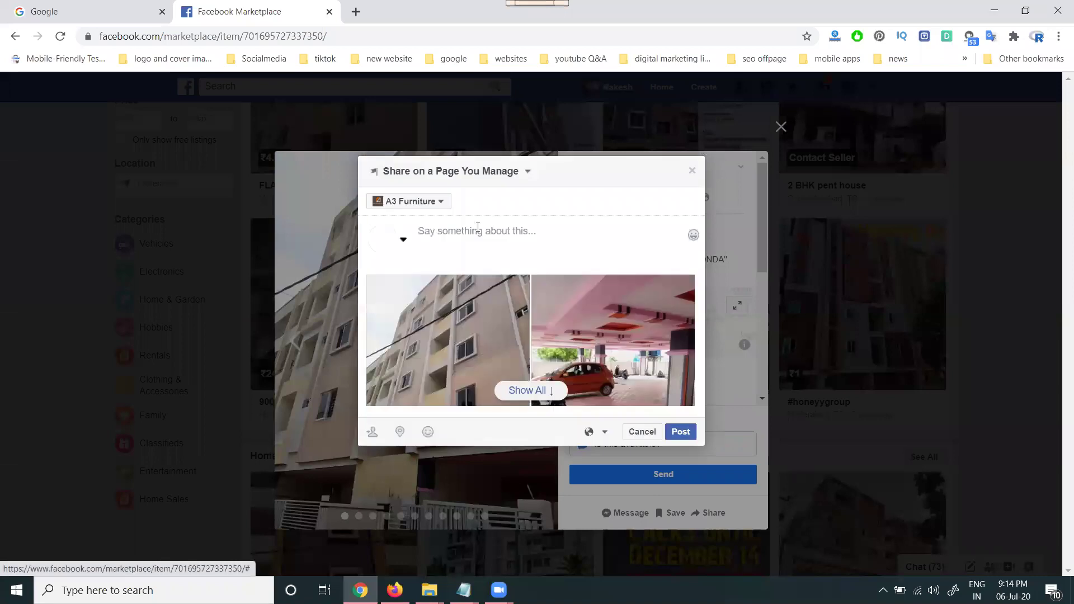
{"action": "left_click", "coordinate": [424, 206]}
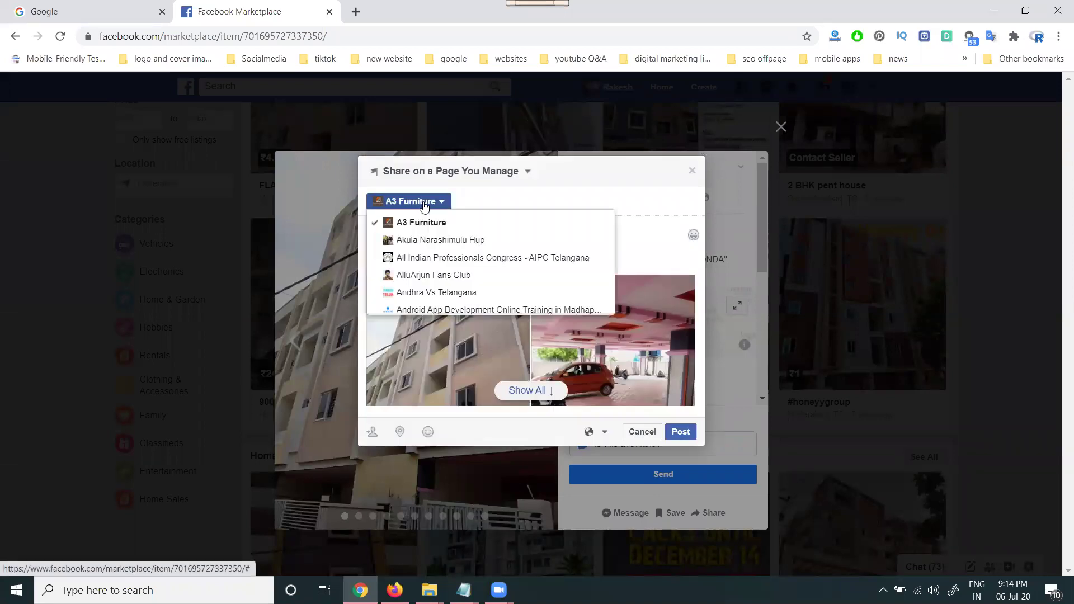
{"action": "left_click", "coordinate": [692, 171]}
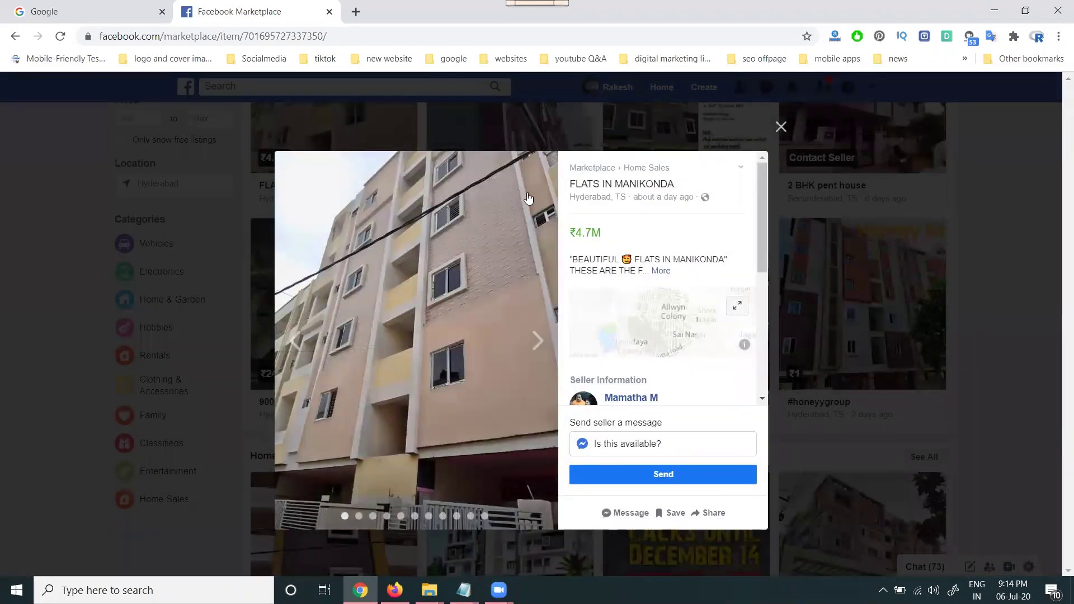
Copy the FLATS IN MANIKONDA listing's link from its Share menu
{"action": "left_click", "coordinate": [710, 513]}
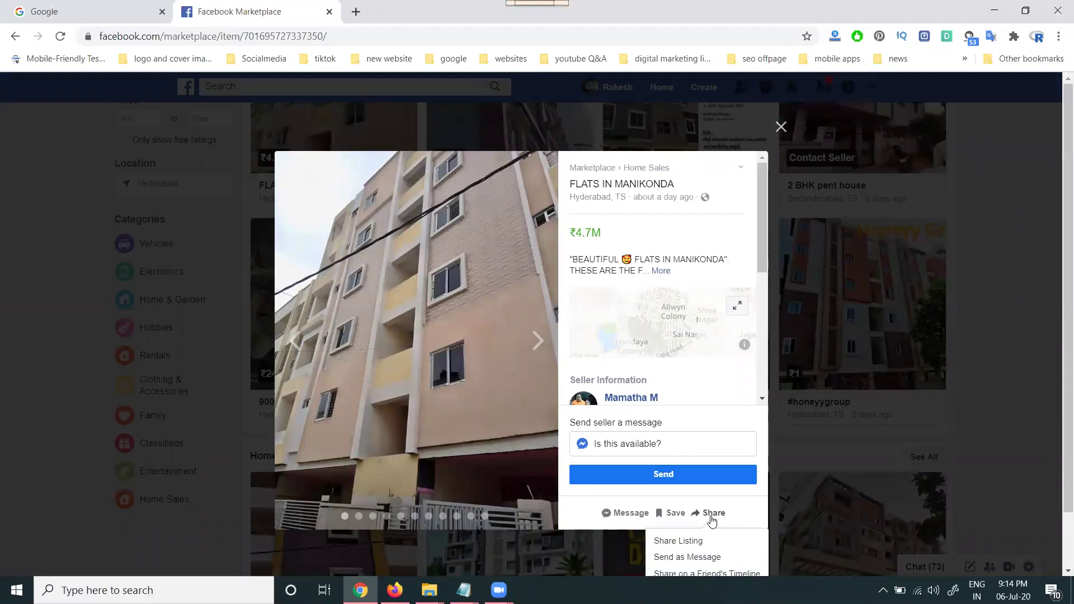
{"action": "scroll", "coordinate": [751, 479], "scroll_direction": "down", "scroll_amount": 1}
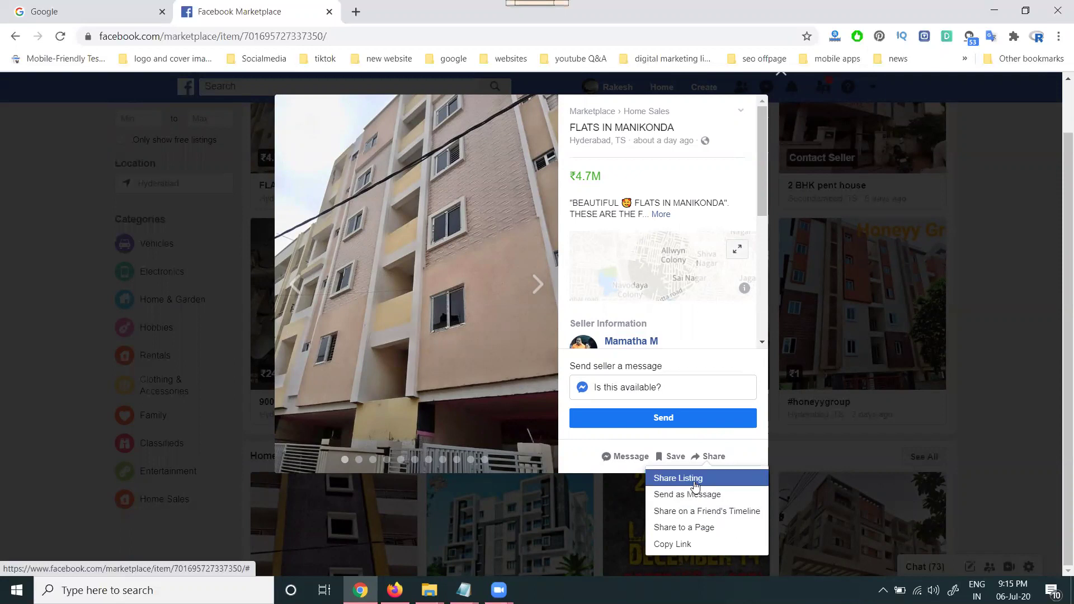
{"action": "left_click", "coordinate": [690, 544]}
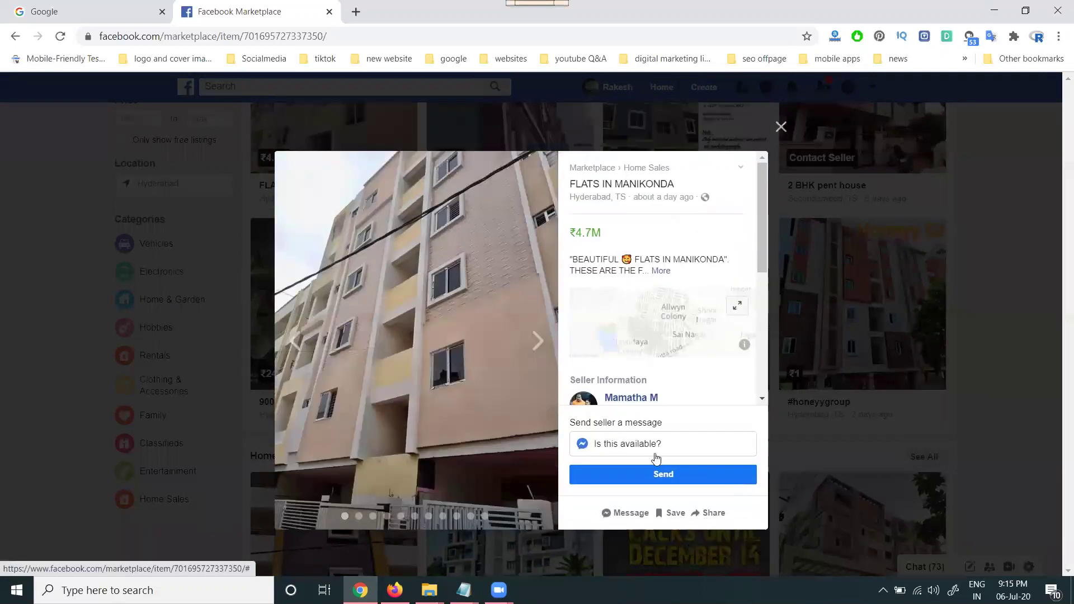
Load facebook.com in a new browser tab
{"action": "left_click", "coordinate": [356, 12]}
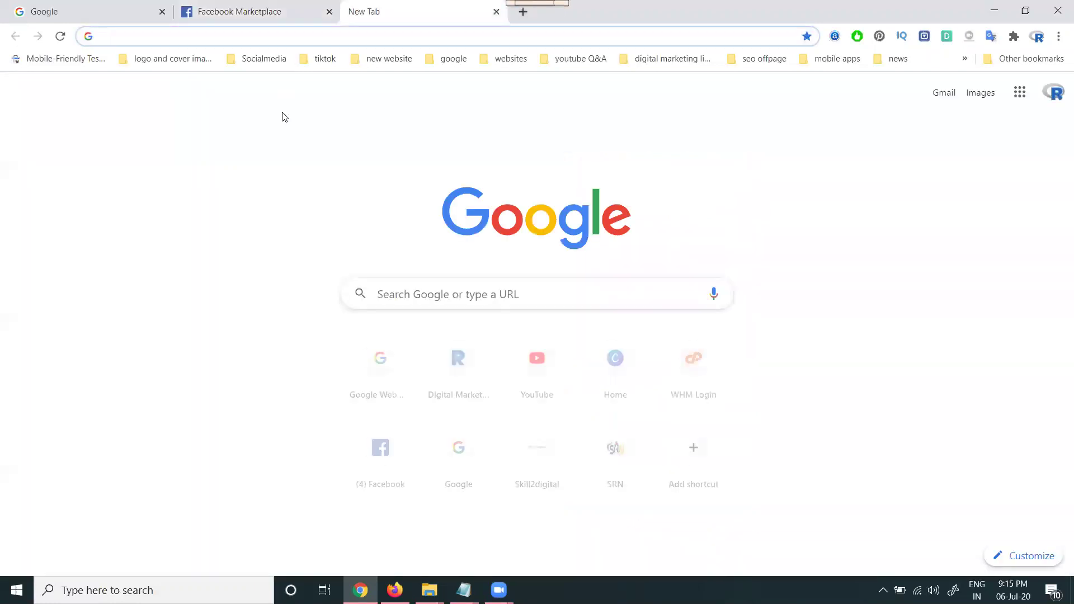
{"action": "type", "text": "fa"}
{"action": "key", "text": "Return"}
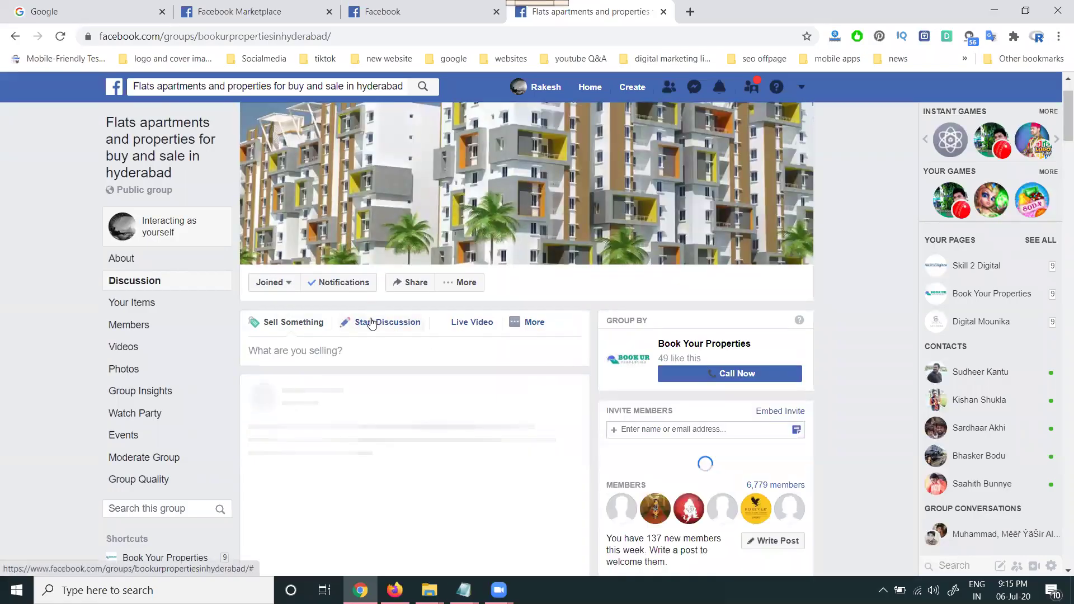
Paste the listing link into a group post, delete the URL text keeping the preview, and post
{"action": "left_click", "coordinate": [371, 324]}
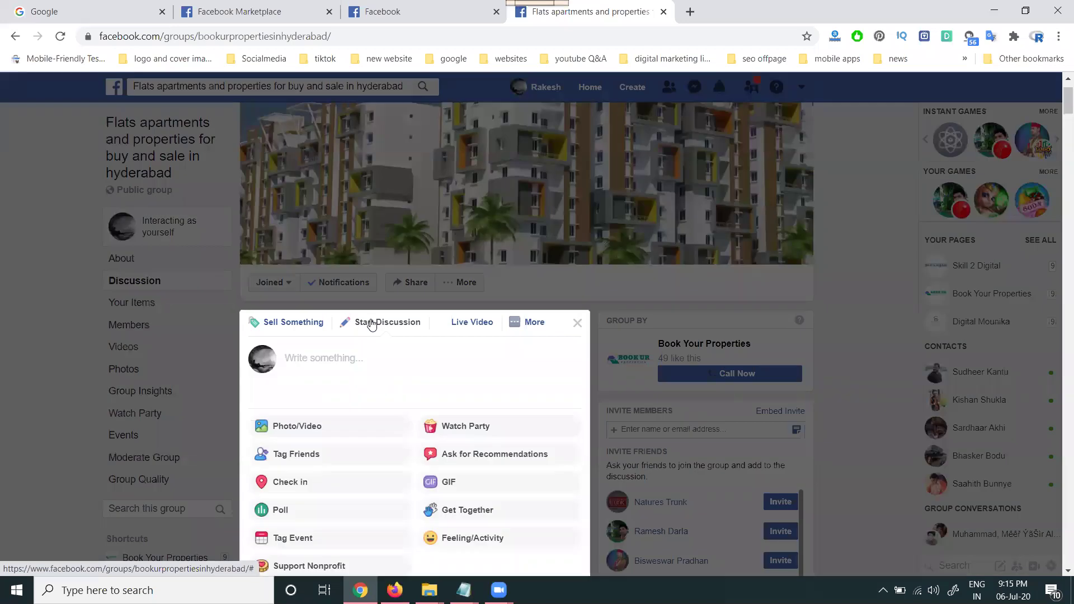
{"action": "key", "text": "ctrl+v"}
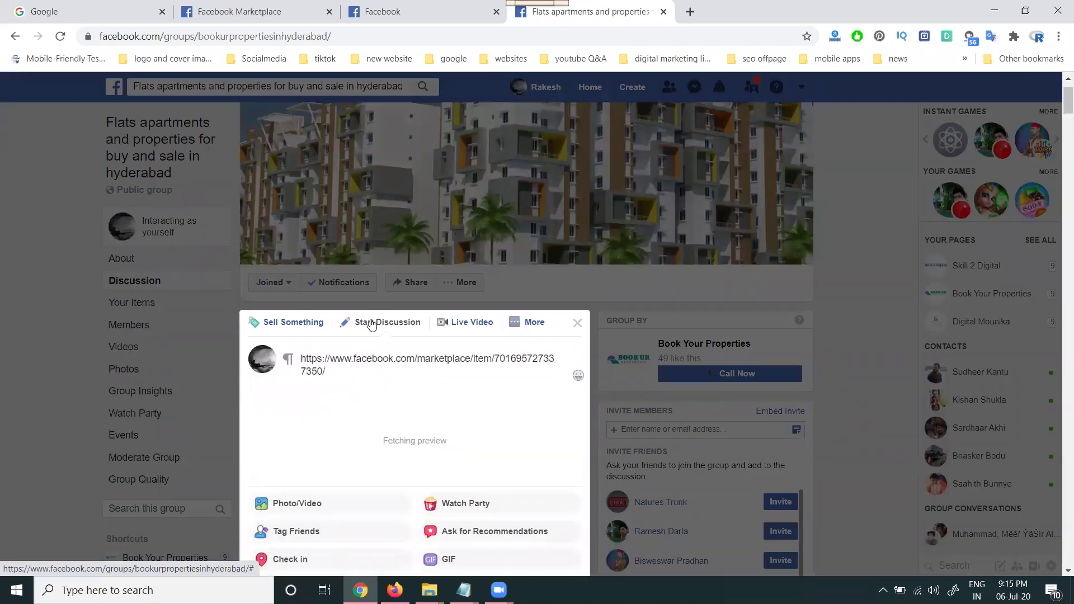
{"action": "triple_click", "coordinate": [367, 358]}
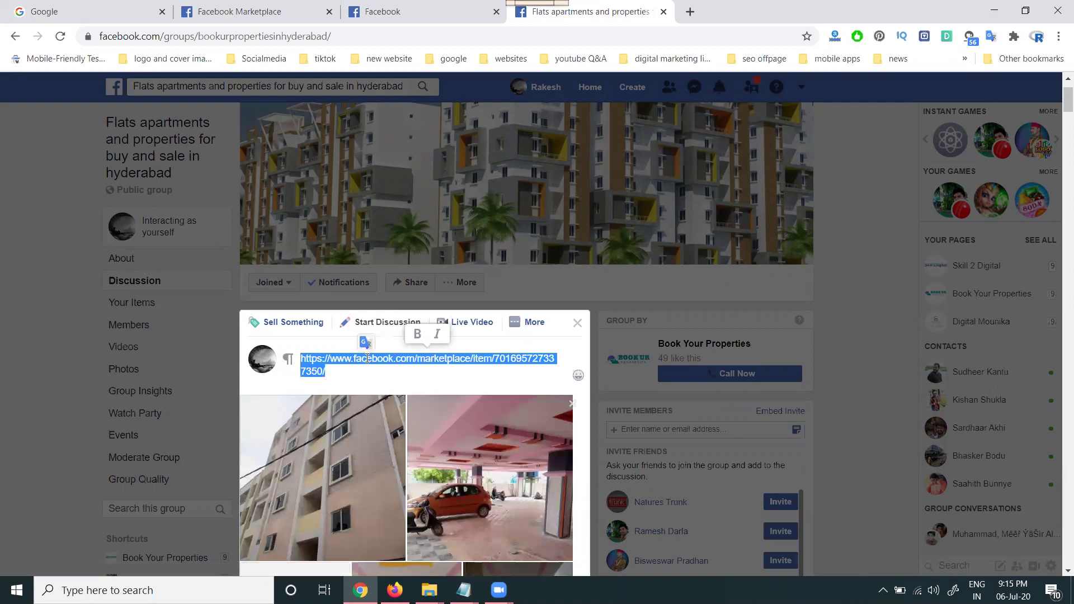
{"action": "key", "text": "BackSpace"}
{"action": "scroll", "coordinate": [330, 296], "scroll_direction": "down", "scroll_amount": 8}
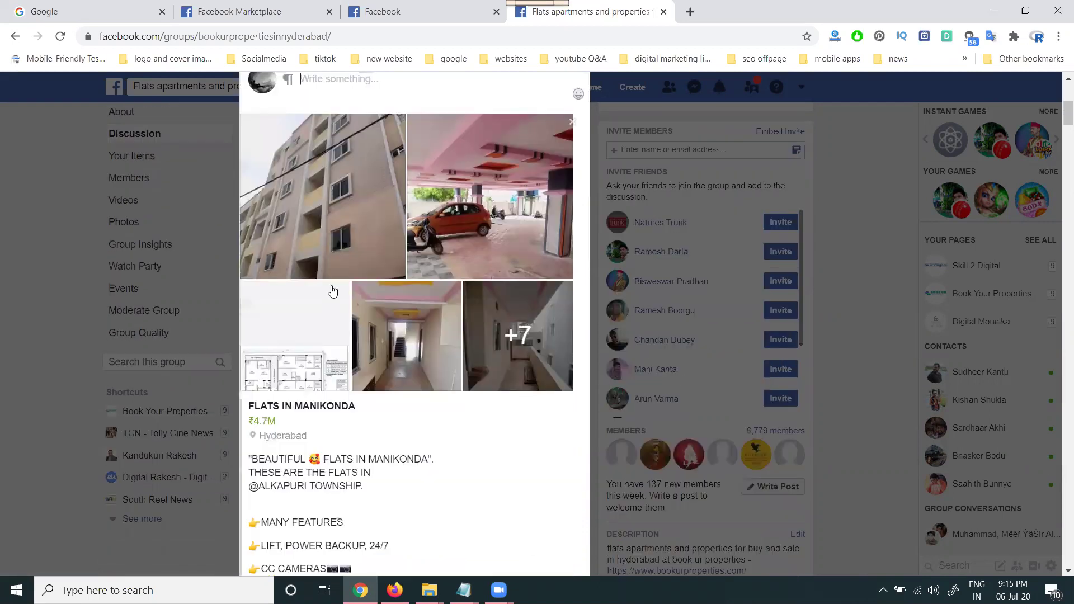
{"action": "scroll", "coordinate": [460, 317], "scroll_direction": "down", "scroll_amount": 7}
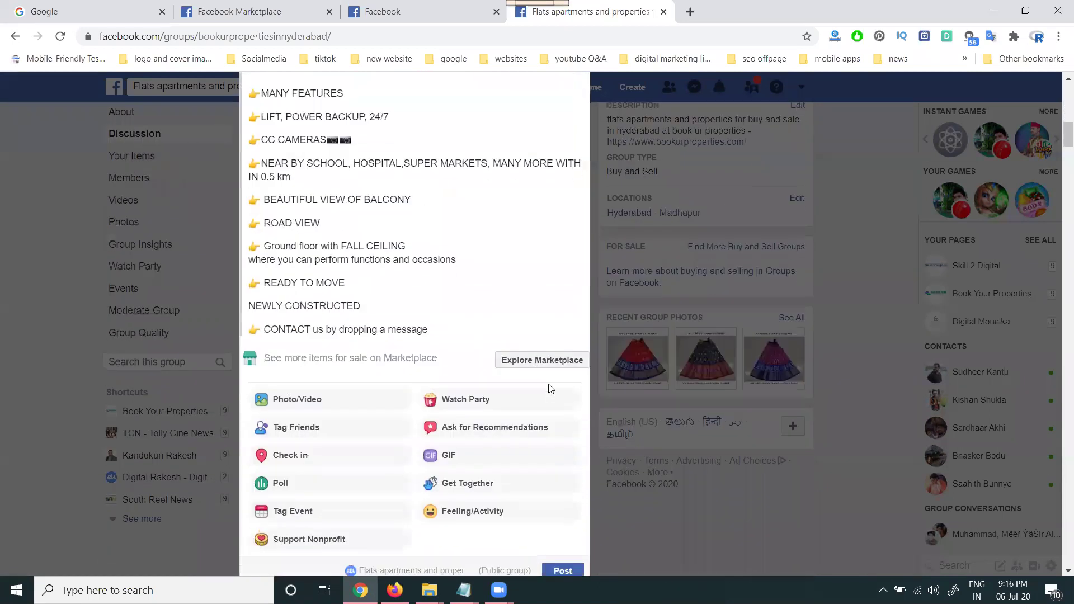
{"action": "left_click", "coordinate": [562, 371]}
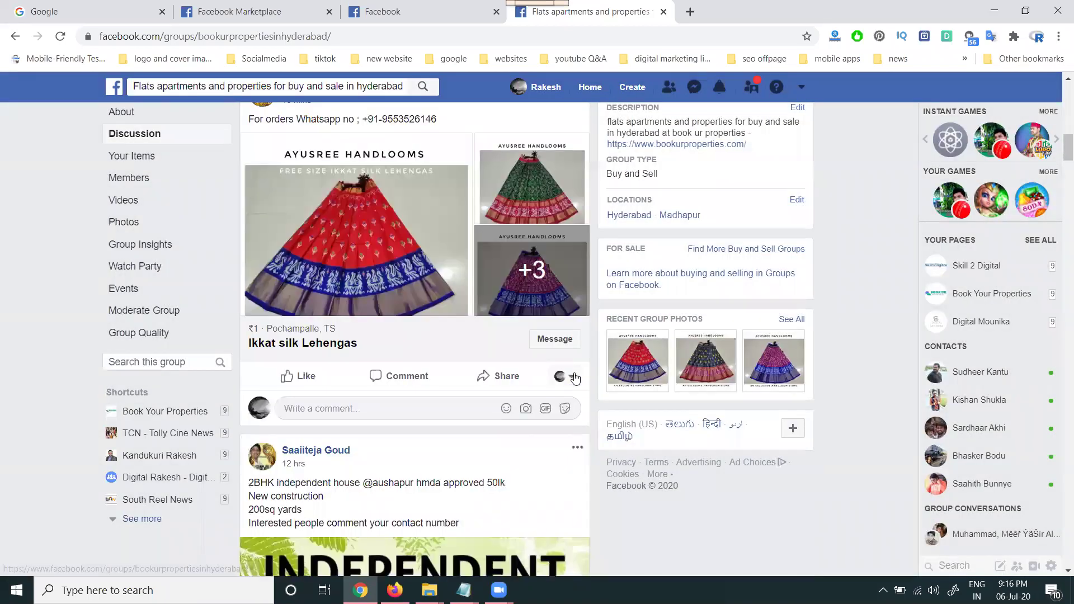
Scroll the group feed to see the new FLATS IN MANIKONDA Marketplace post at the top
{"action": "scroll", "coordinate": [538, 378], "scroll_direction": "up", "scroll_amount": 10}
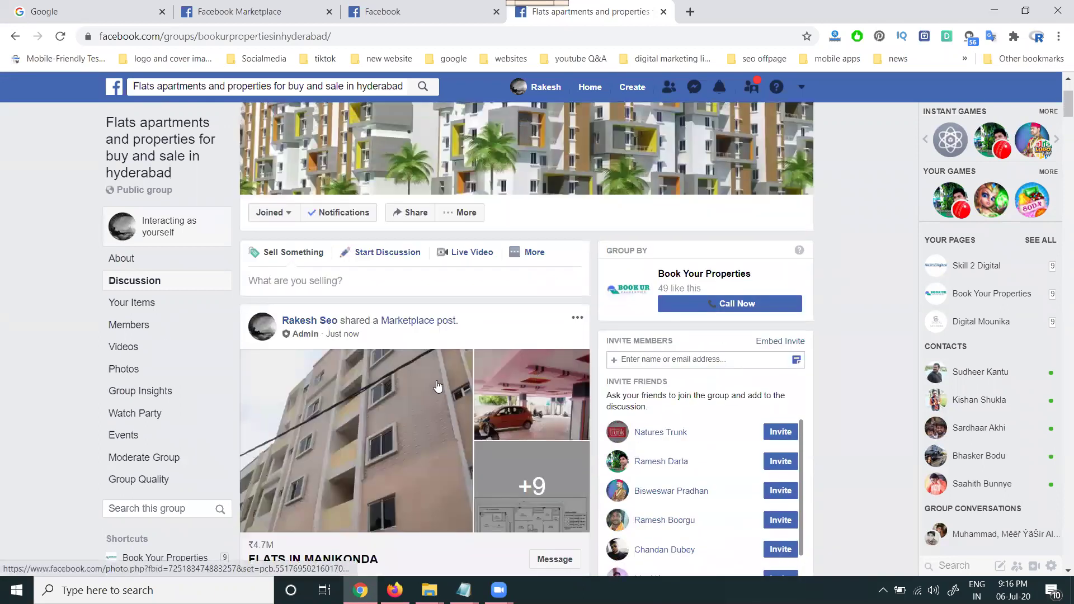
{"action": "scroll", "coordinate": [450, 392], "scroll_direction": "down", "scroll_amount": 3}
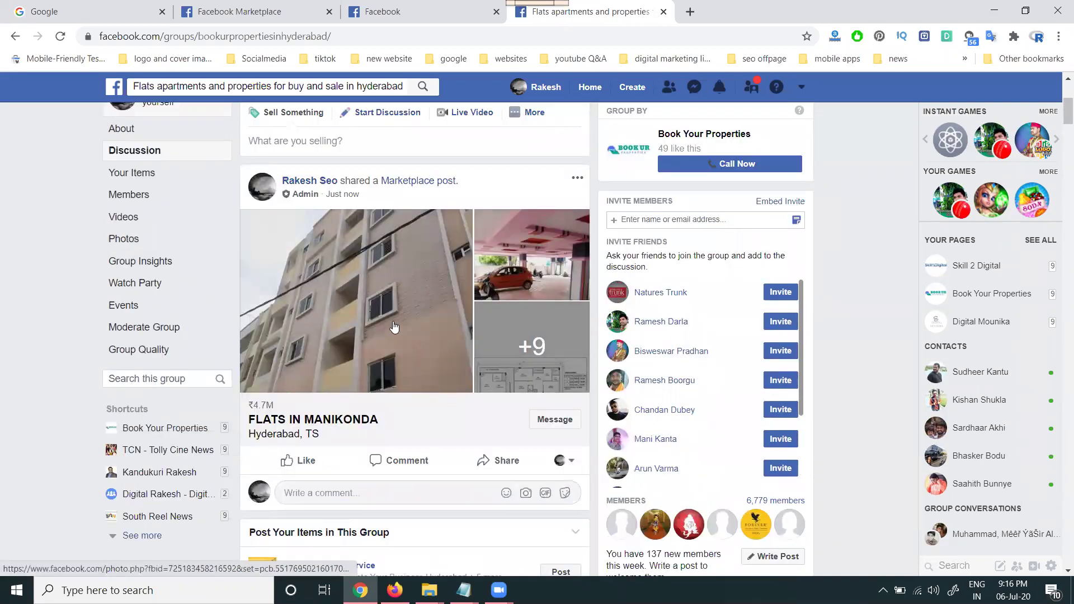
Open the listing from the post's photo and try Share as a post, then close the dialog
{"action": "left_click", "coordinate": [394, 328]}
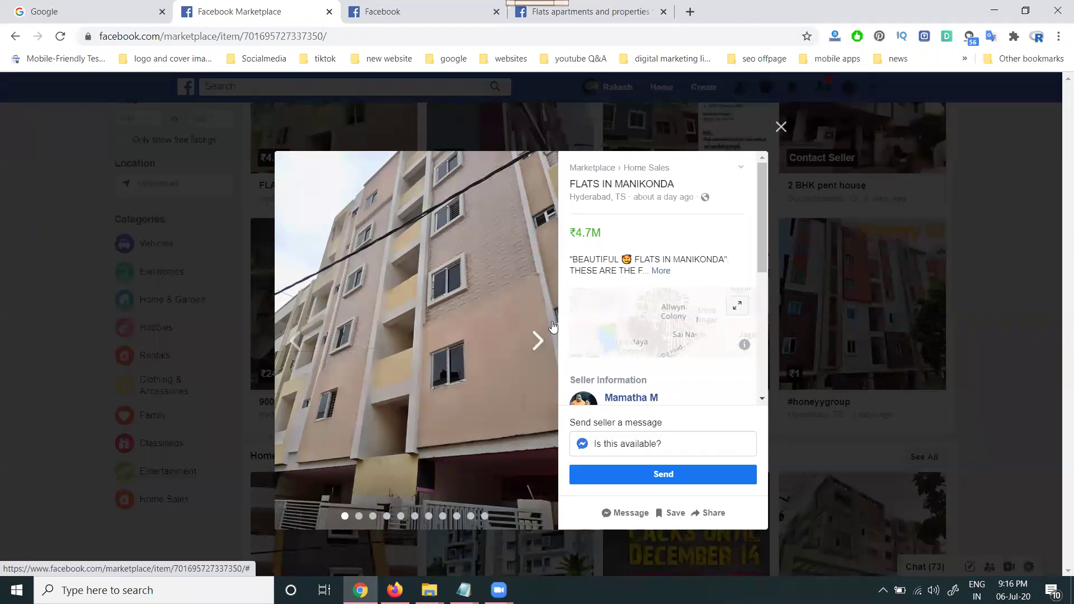
{"action": "left_click", "coordinate": [718, 515]}
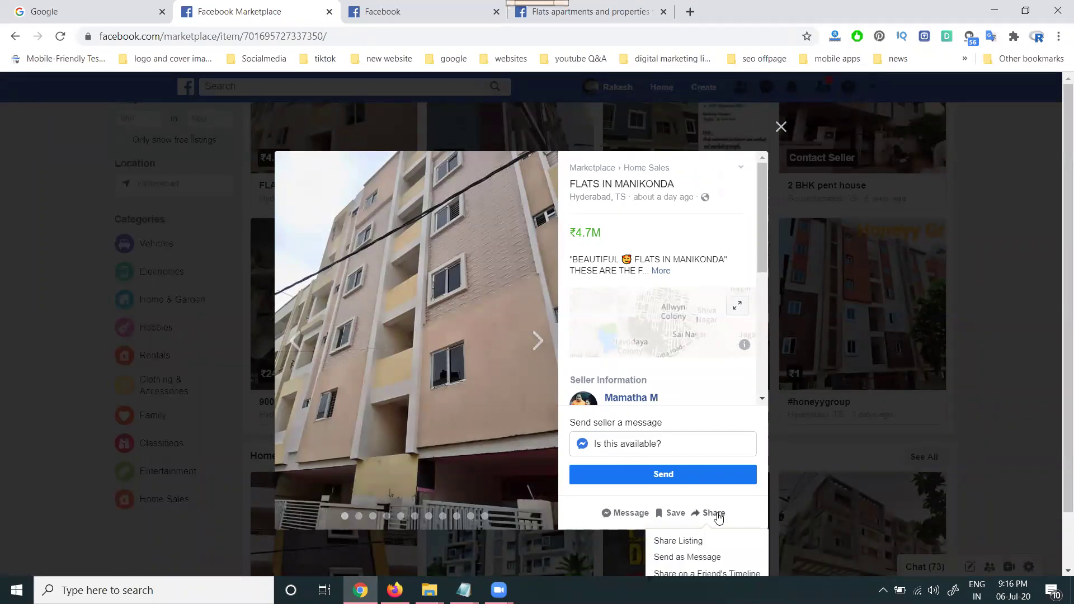
{"action": "left_click", "coordinate": [701, 479]}
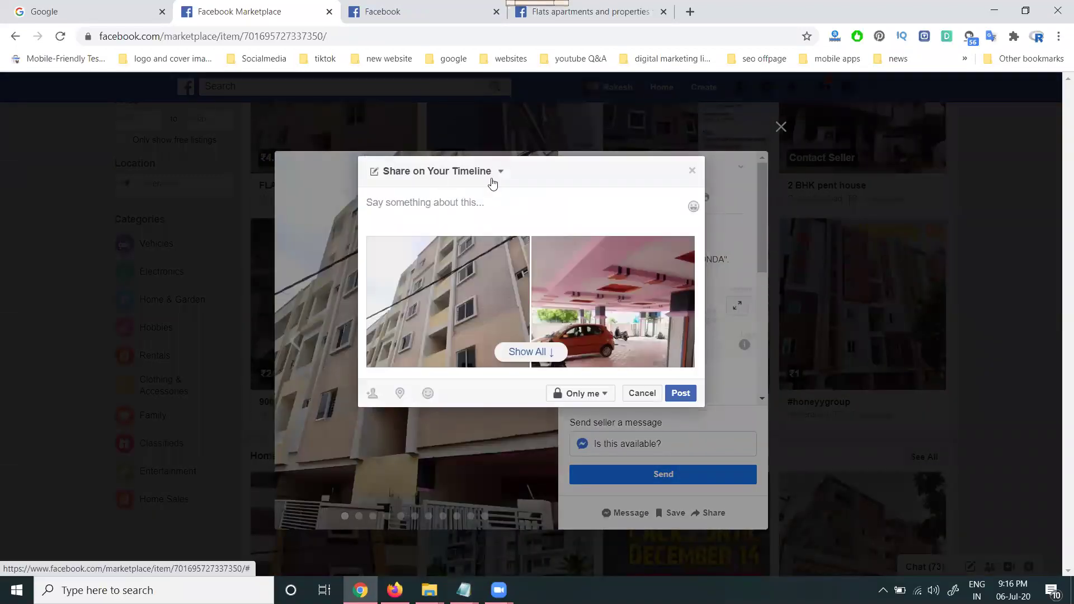
{"action": "left_click", "coordinate": [492, 175]}
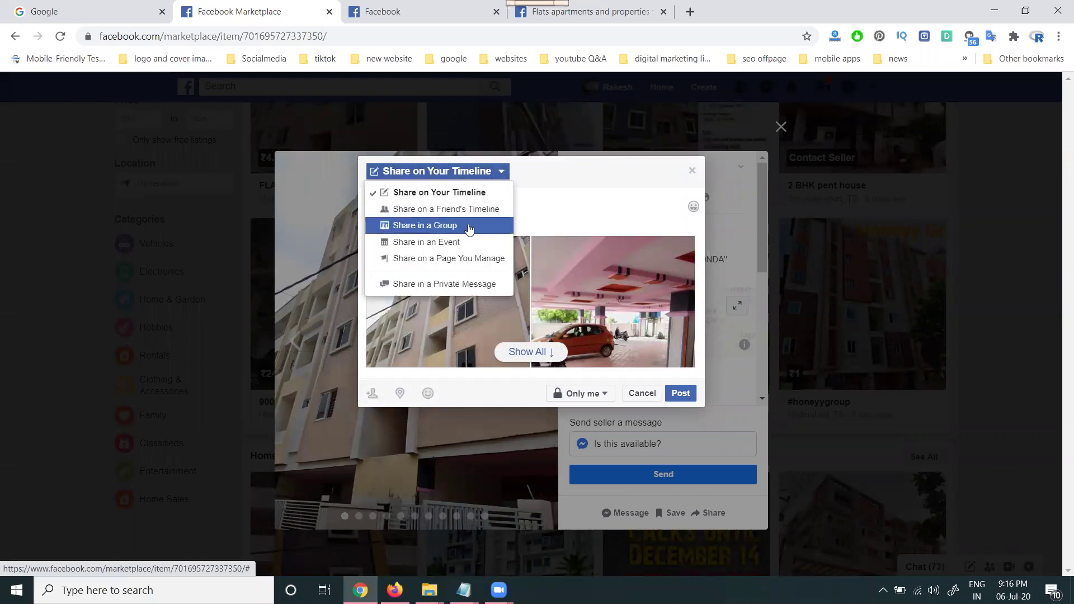
{"action": "left_click", "coordinate": [693, 171]}
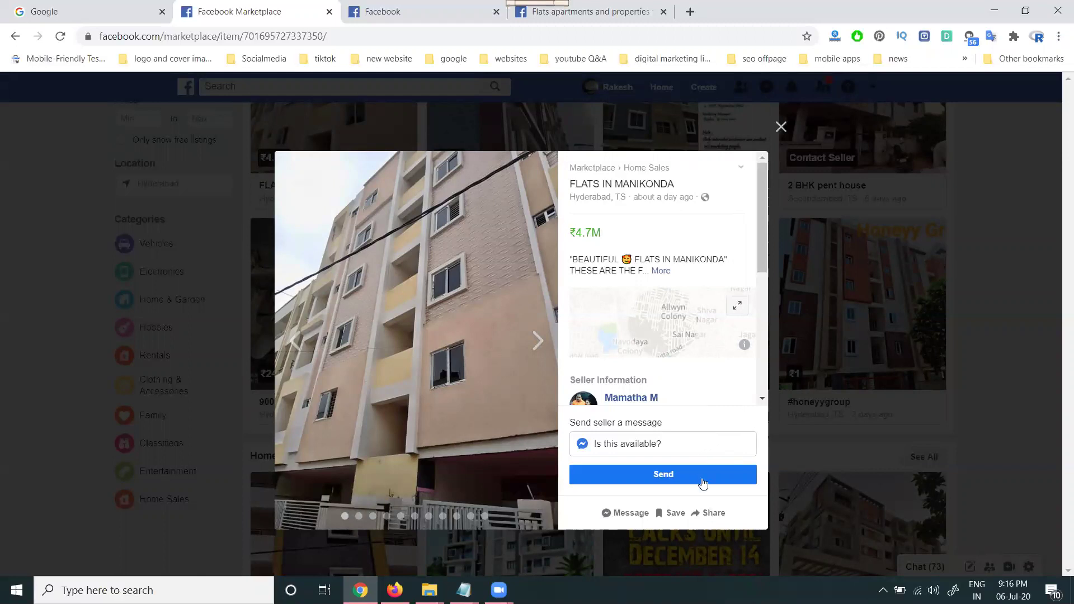
Try sharing the listing in a private message, close that dialog, and reopen the Share options
{"action": "left_click", "coordinate": [589, 11]}
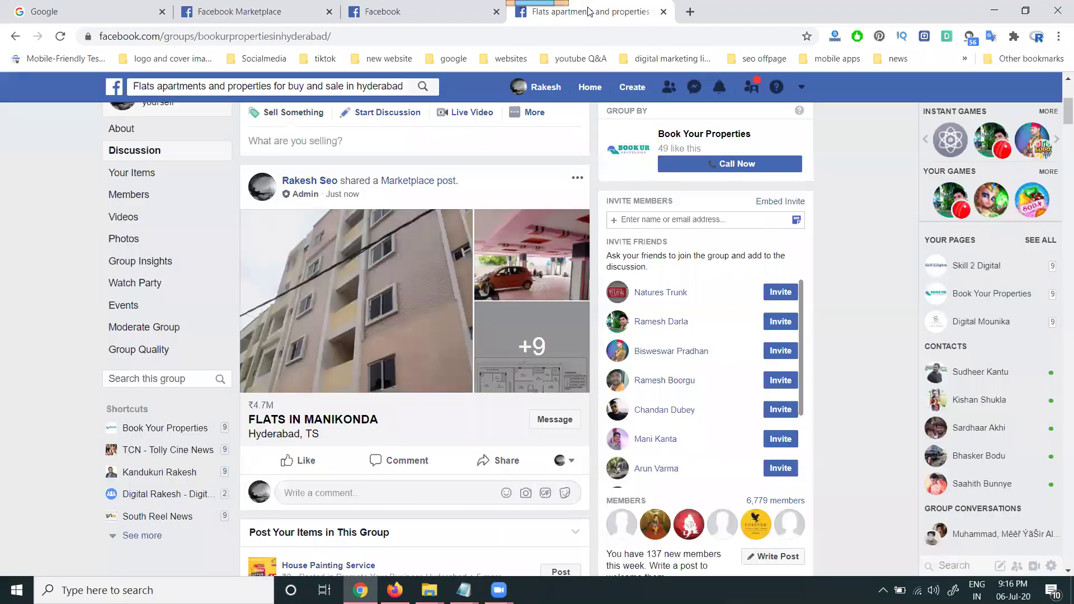
{"action": "left_click", "coordinate": [296, 8]}
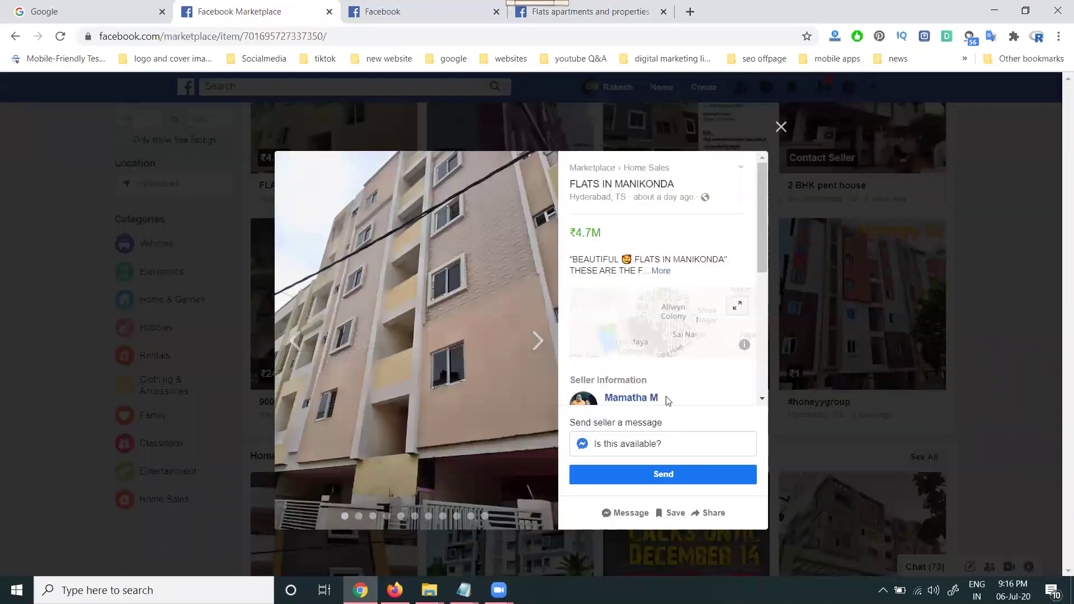
{"action": "scroll", "coordinate": [679, 480], "scroll_direction": "down", "scroll_amount": 1}
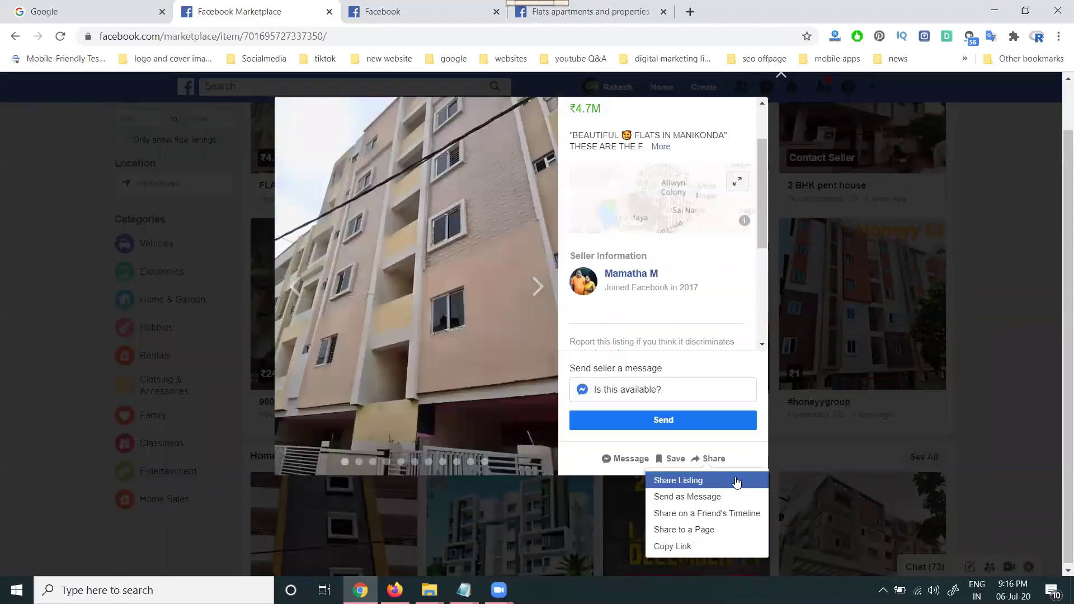
{"action": "left_click", "coordinate": [678, 494]}
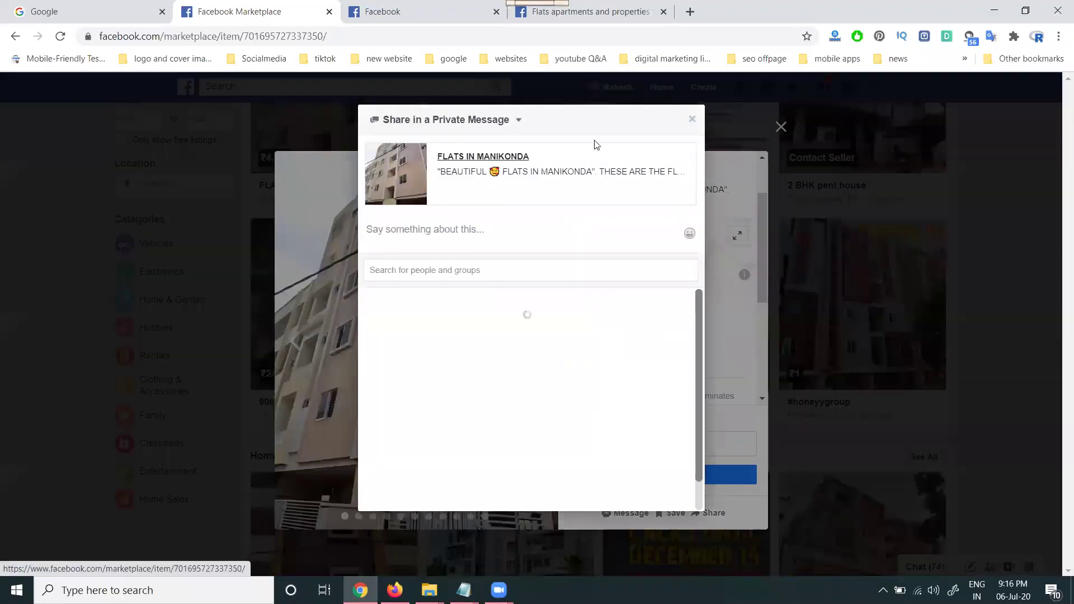
{"action": "left_click", "coordinate": [691, 119]}
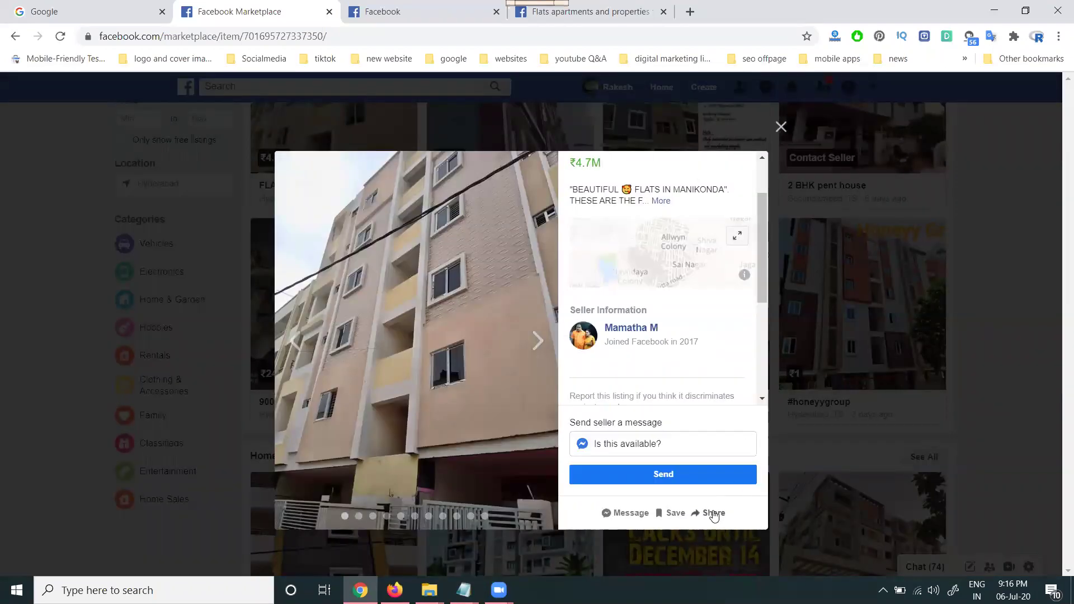
{"action": "left_click", "coordinate": [711, 512]}
{"action": "scroll", "coordinate": [746, 482], "scroll_direction": "down", "scroll_amount": 1}
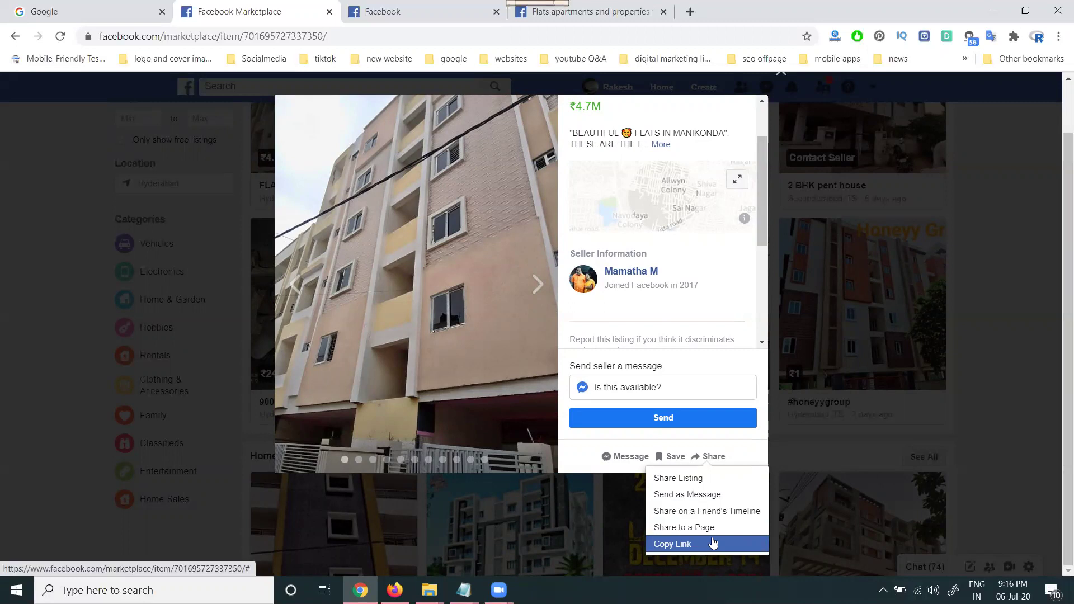
Start sharing the listing into a group, search for 'flats', then cancel without posting
{"action": "left_click", "coordinate": [700, 482]}
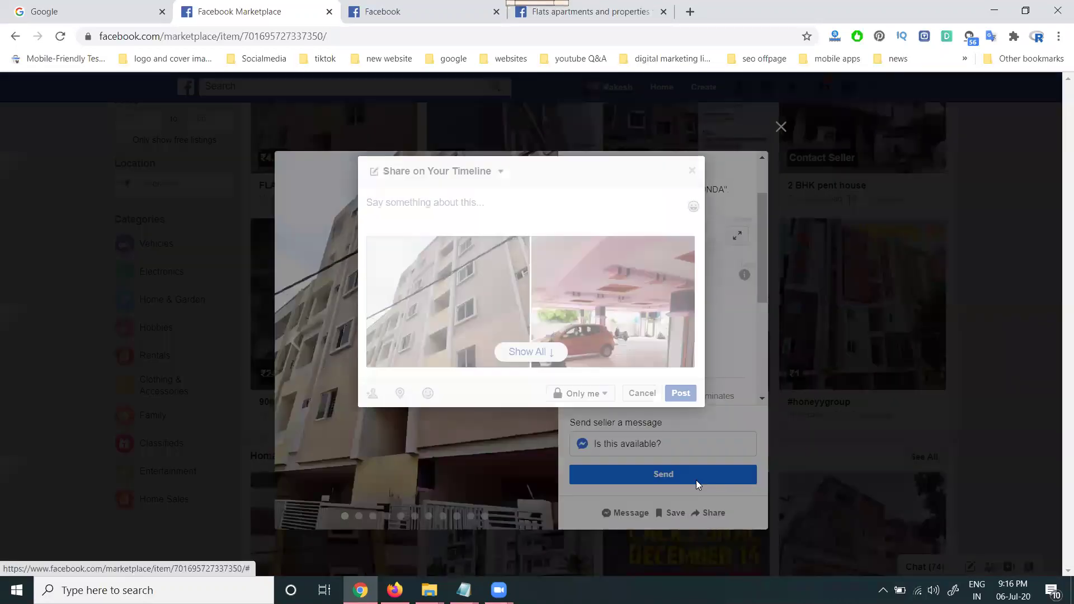
{"action": "left_click", "coordinate": [488, 173]}
{"action": "left_click", "coordinate": [472, 226]}
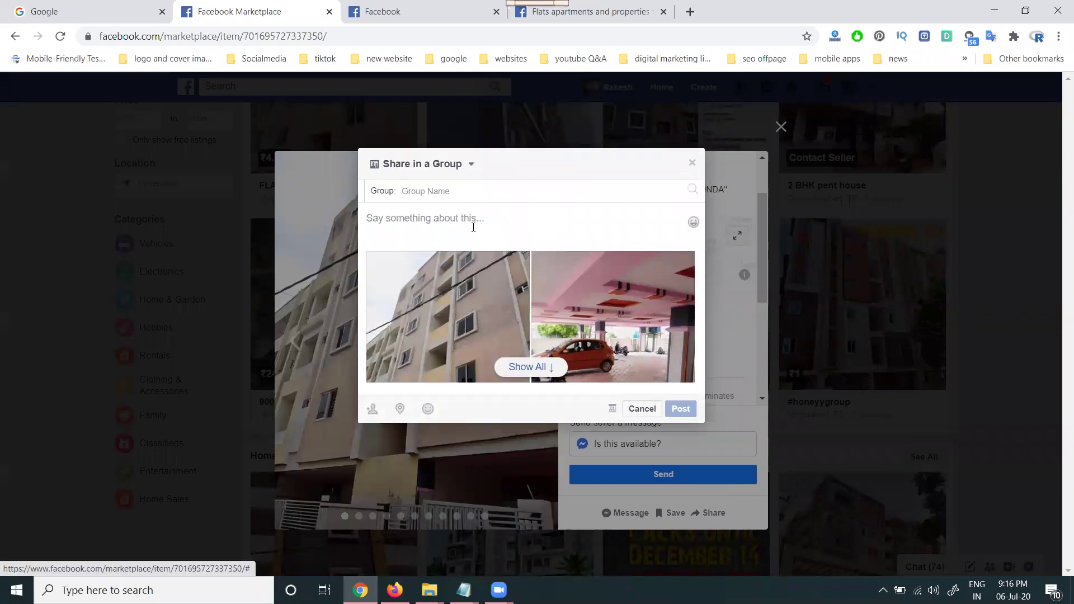
{"action": "left_click", "coordinate": [462, 190]}
{"action": "type", "text": "flats"}
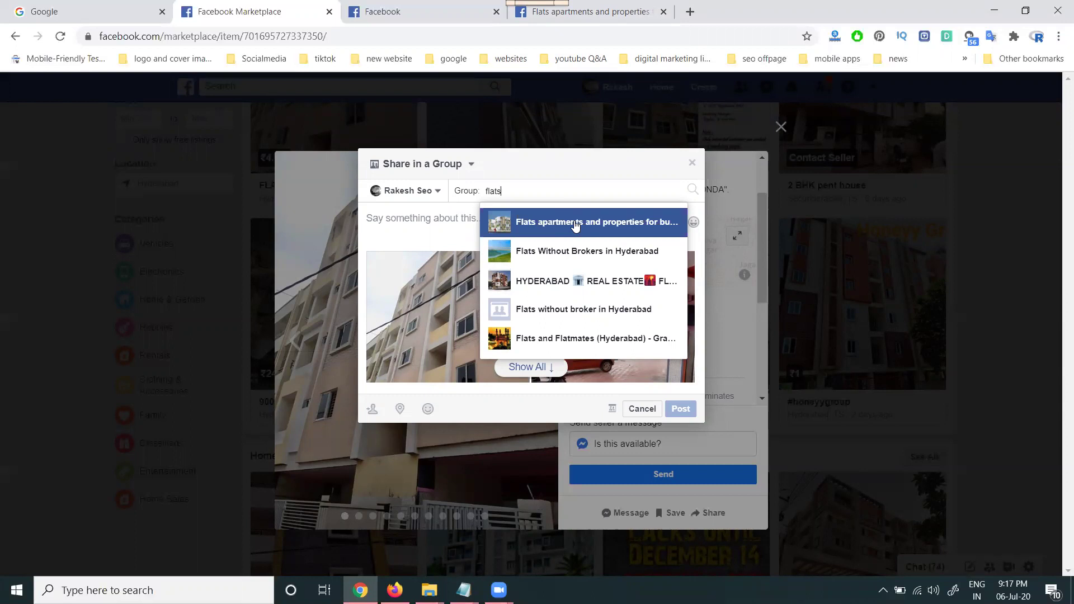
{"action": "left_click", "coordinate": [693, 164]}
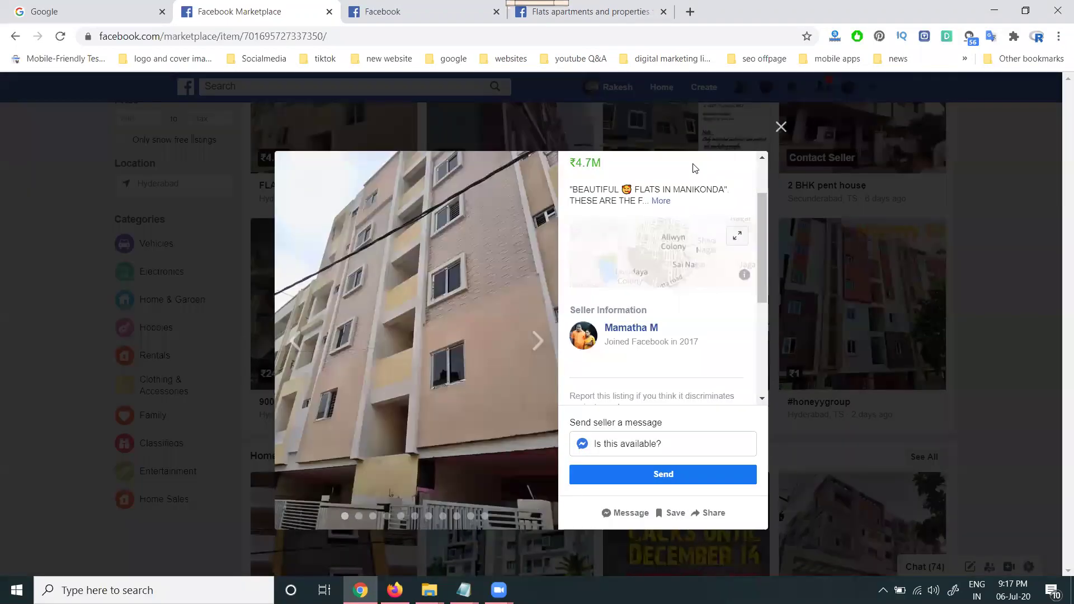
Scroll through the listing details, then return to the 'Flats apartments and properties' group tab
{"action": "scroll", "coordinate": [657, 292], "scroll_direction": "up", "scroll_amount": 2}
{"action": "scroll", "coordinate": [640, 258], "scroll_direction": "down", "scroll_amount": 5}
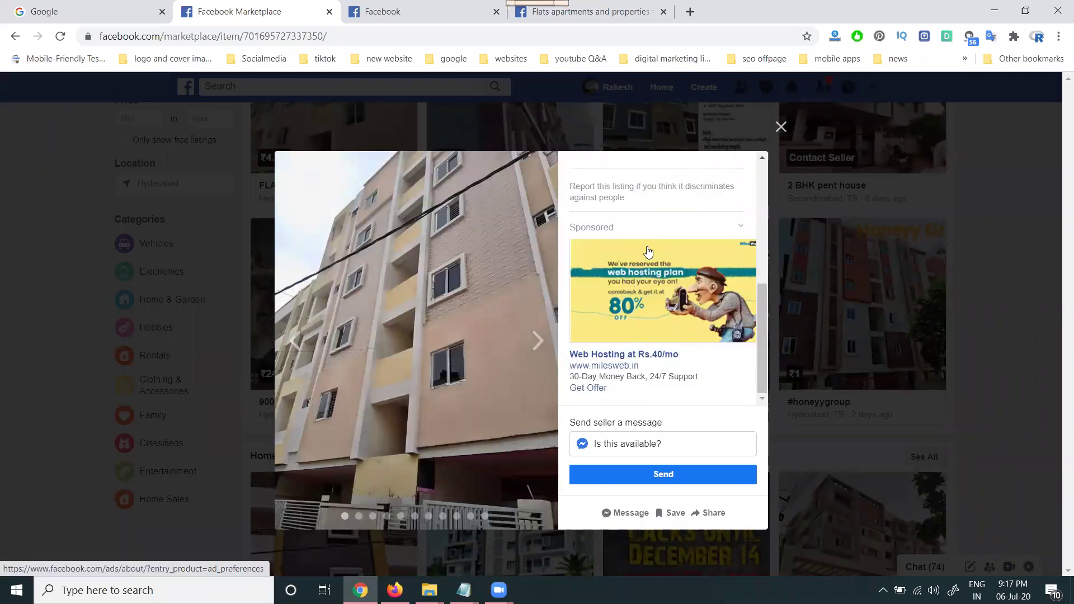
{"action": "scroll", "coordinate": [646, 244], "scroll_direction": "up", "scroll_amount": 2}
{"action": "mouse_move", "coordinate": [648, 257]}
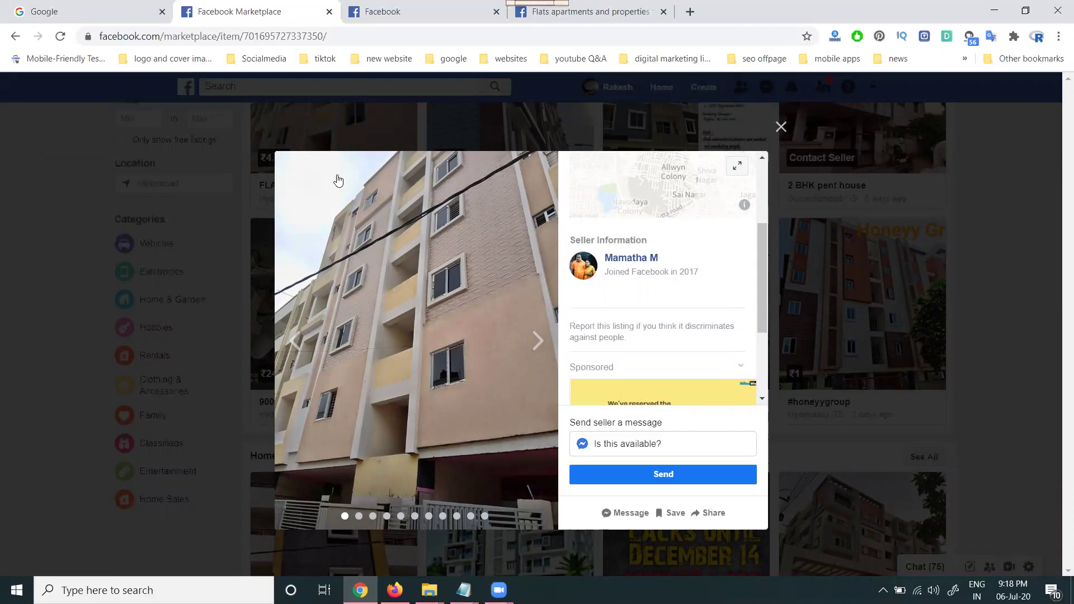
{"action": "left_click", "coordinate": [556, 13]}
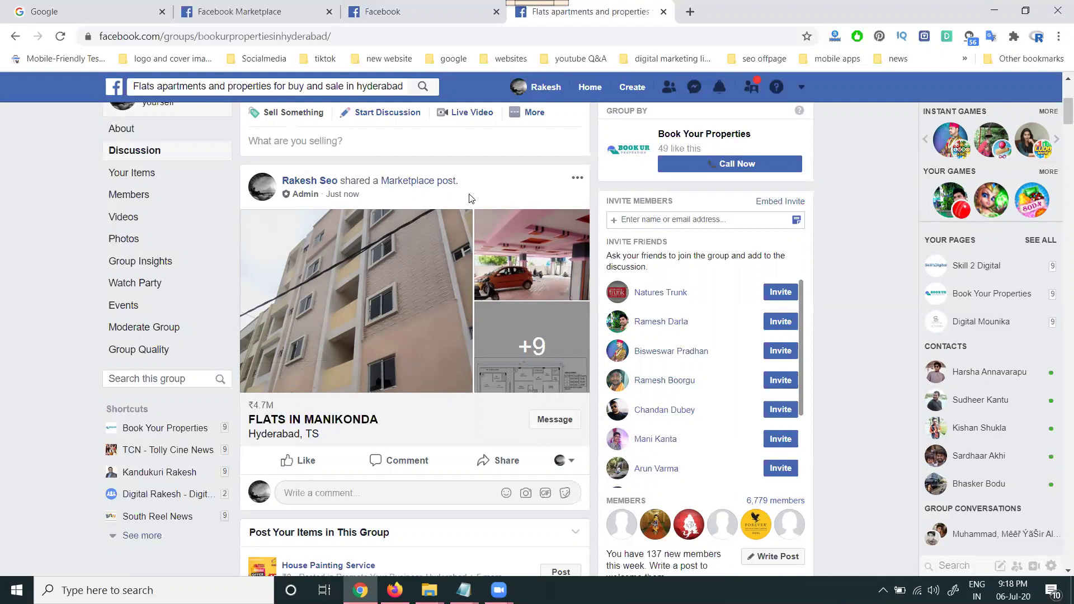
Close the FLATS IN MANIKONDA listing, then open and close the ₹24,000 scooter listing in Marketplace
{"action": "left_click", "coordinate": [273, 10]}
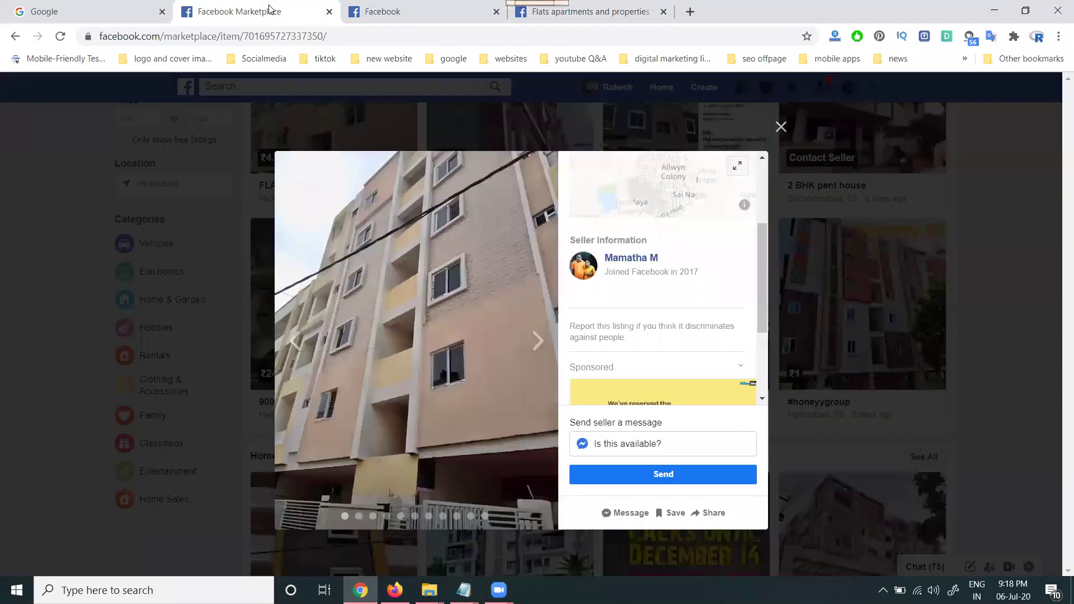
{"action": "left_click", "coordinate": [781, 127]}
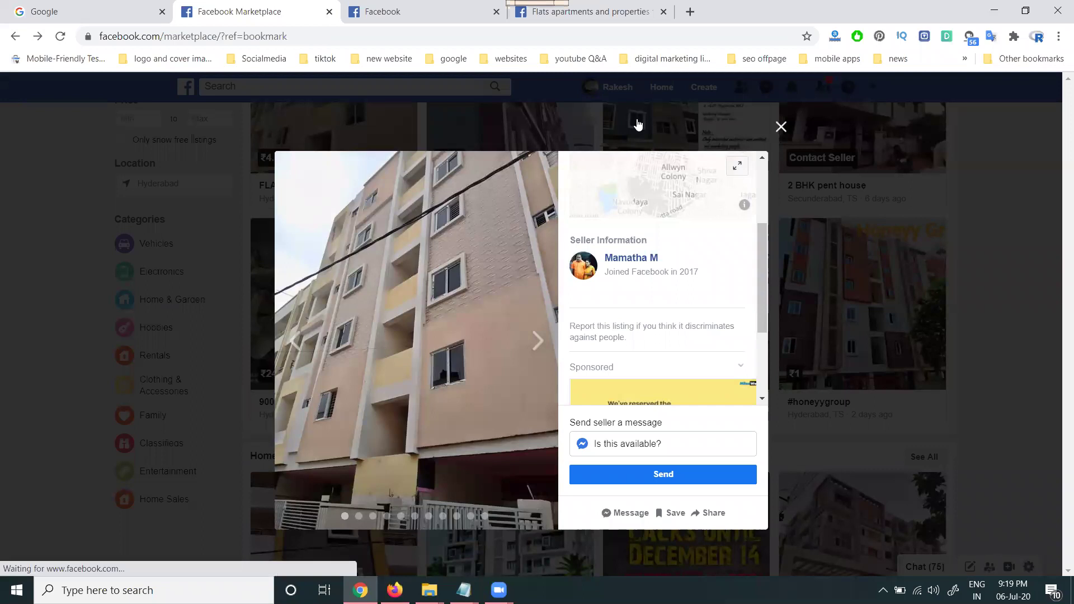
{"action": "scroll", "coordinate": [511, 212], "scroll_direction": "down", "scroll_amount": 2}
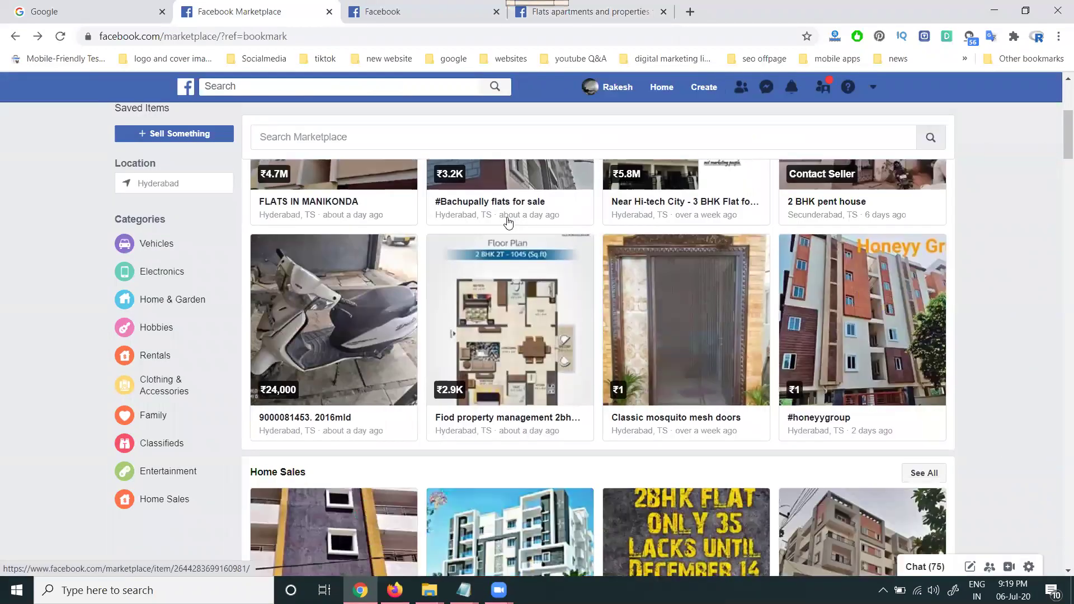
{"action": "left_click", "coordinate": [371, 280]}
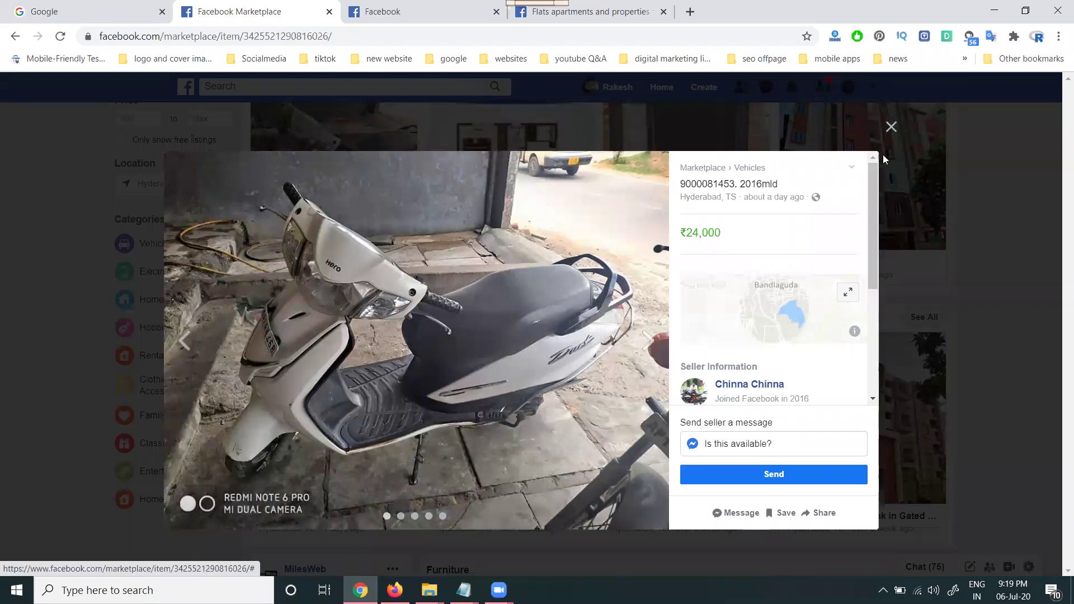
{"action": "left_click", "coordinate": [892, 127]}
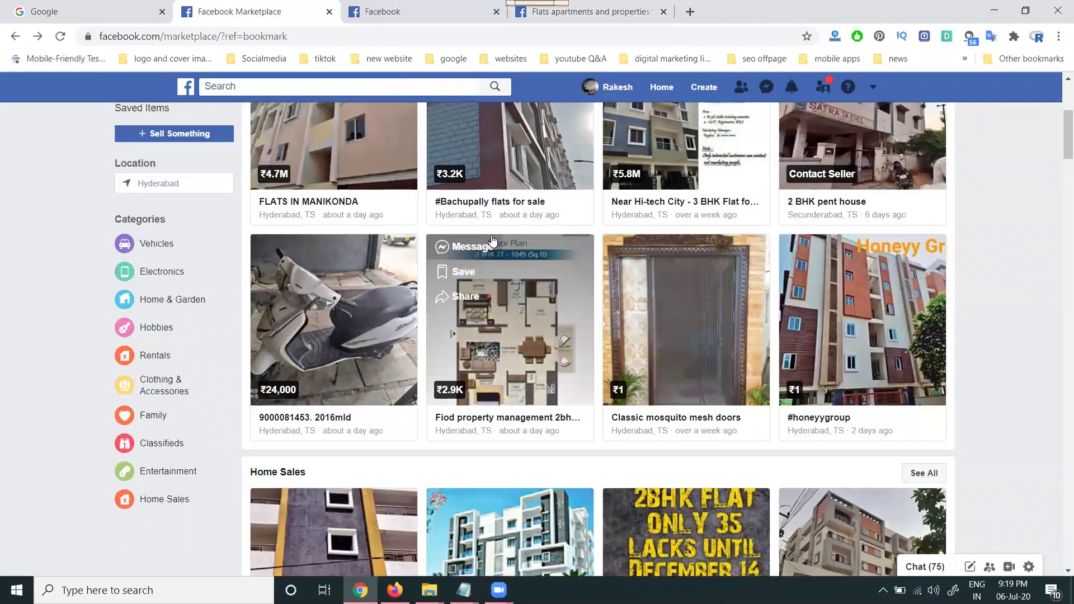